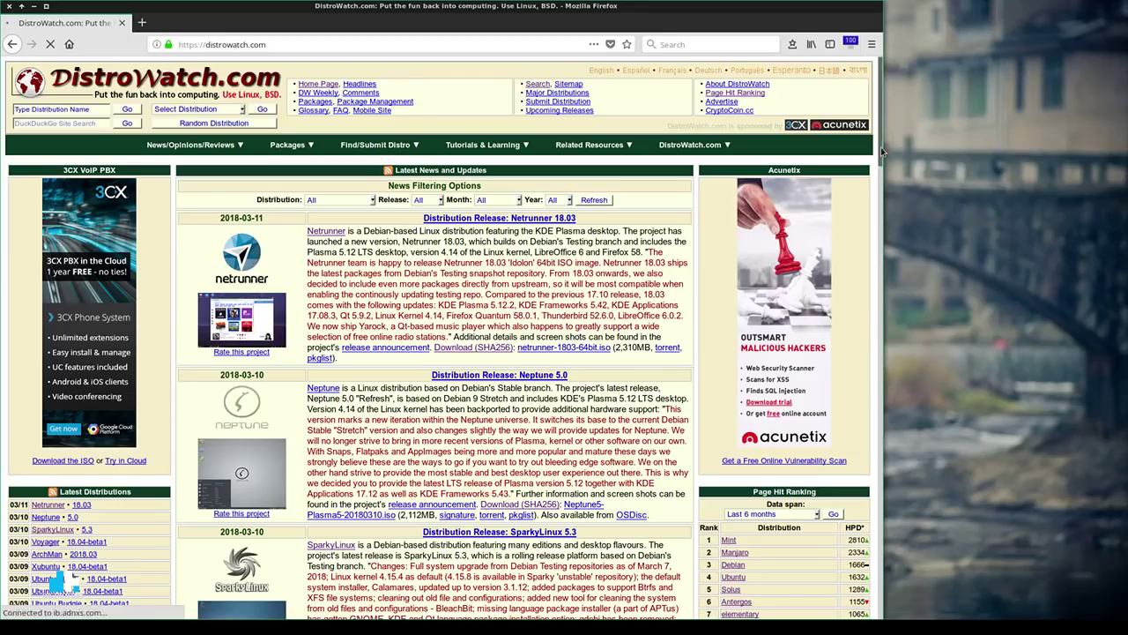
Request the Pardus-17.2-DDE-amd64.iso download from the Pardus 17.2 release page on DistroWatch, and close the browser to return to VirtualBox Manager
drag(881, 153, 860, 551)
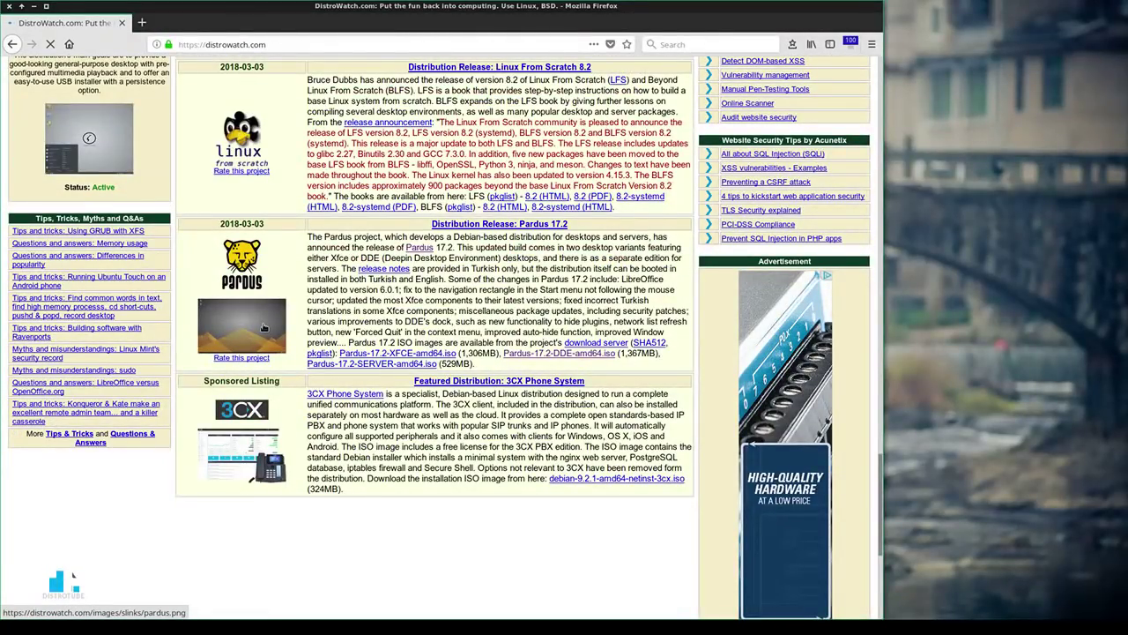
click(511, 226)
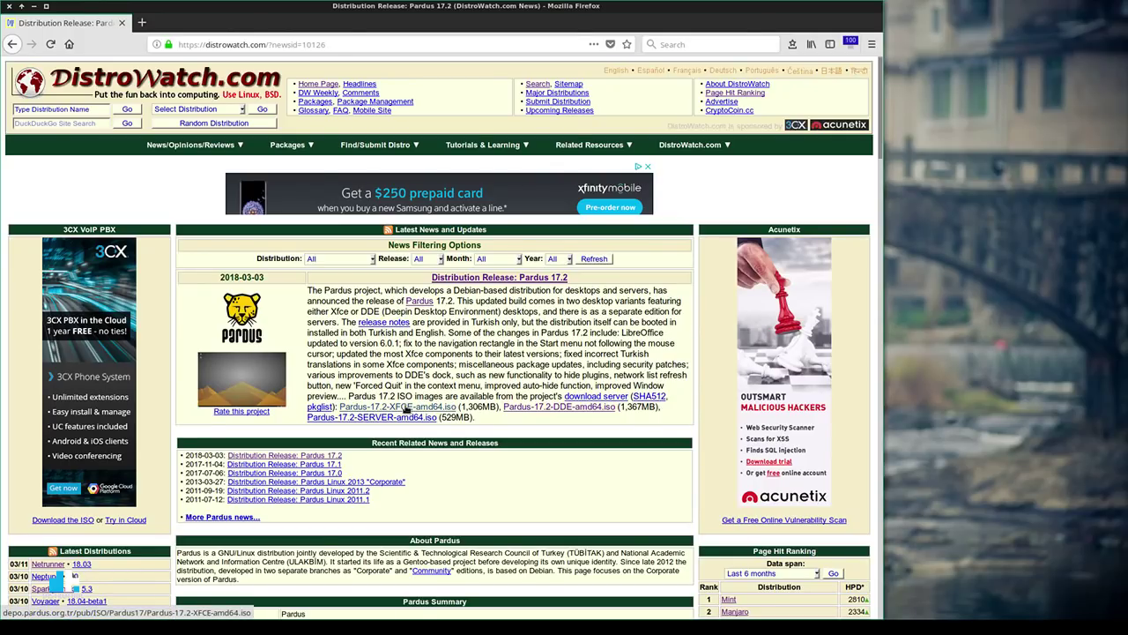
click(558, 408)
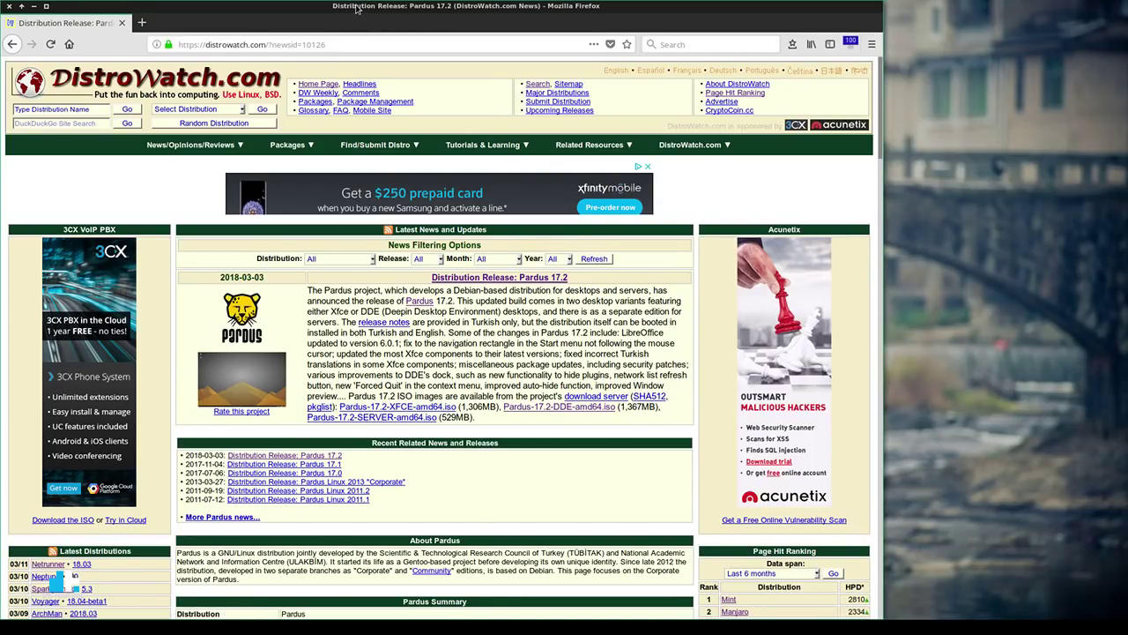
drag(361, 5, 170, 5)
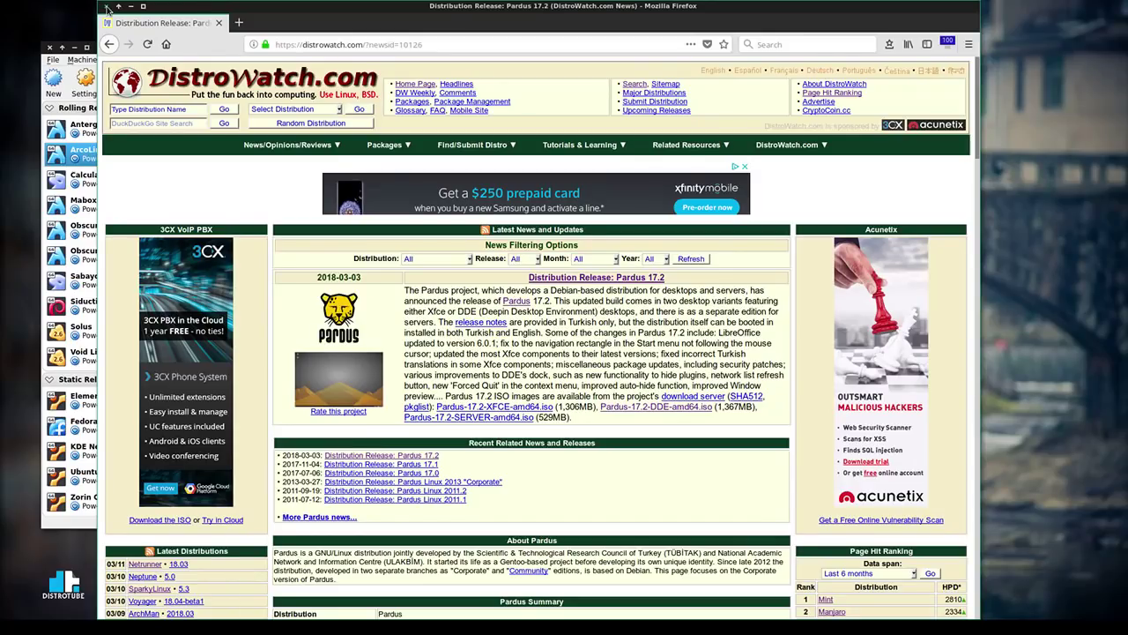
click(106, 7)
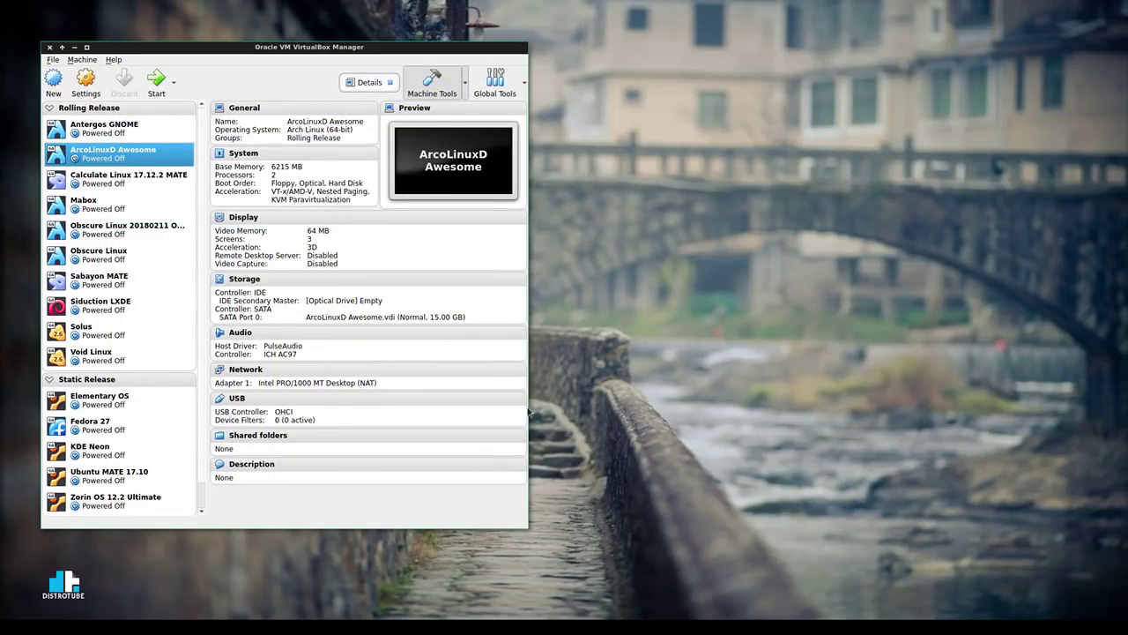
View the general settings of the Obscure Linux virtual machine and dismiss them without saving
click(122, 262)
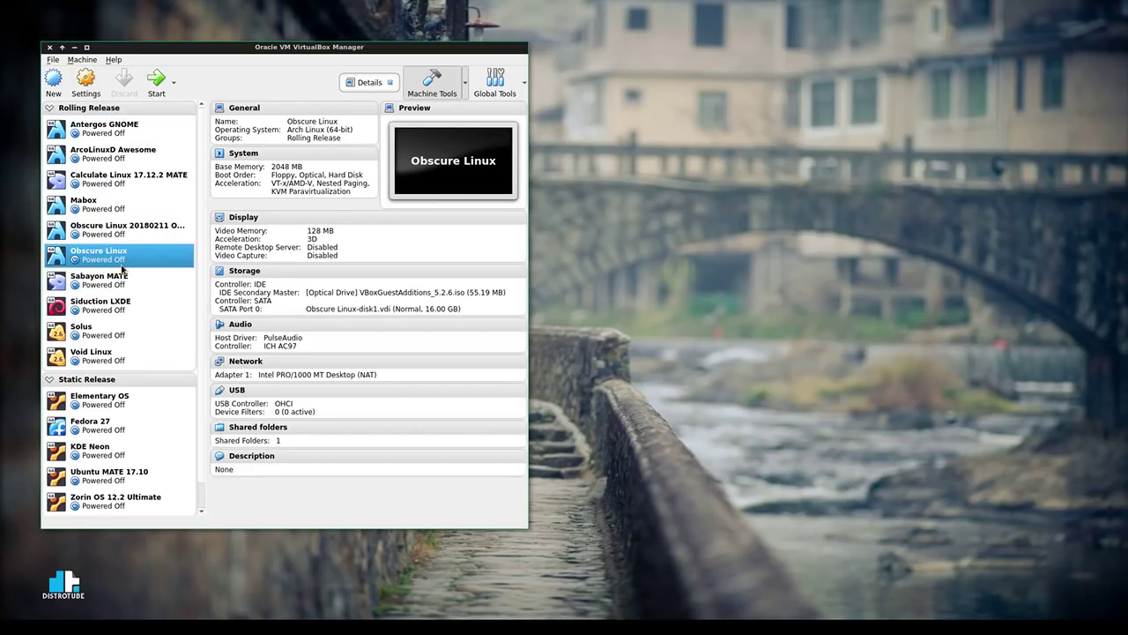
right_click(115, 255)
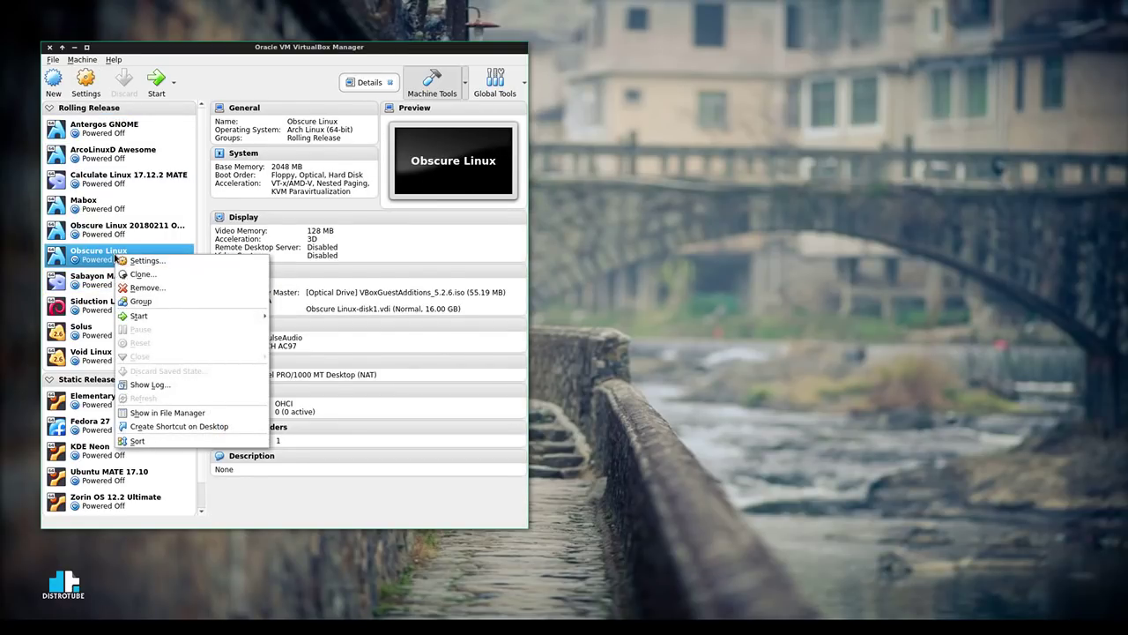
click(132, 262)
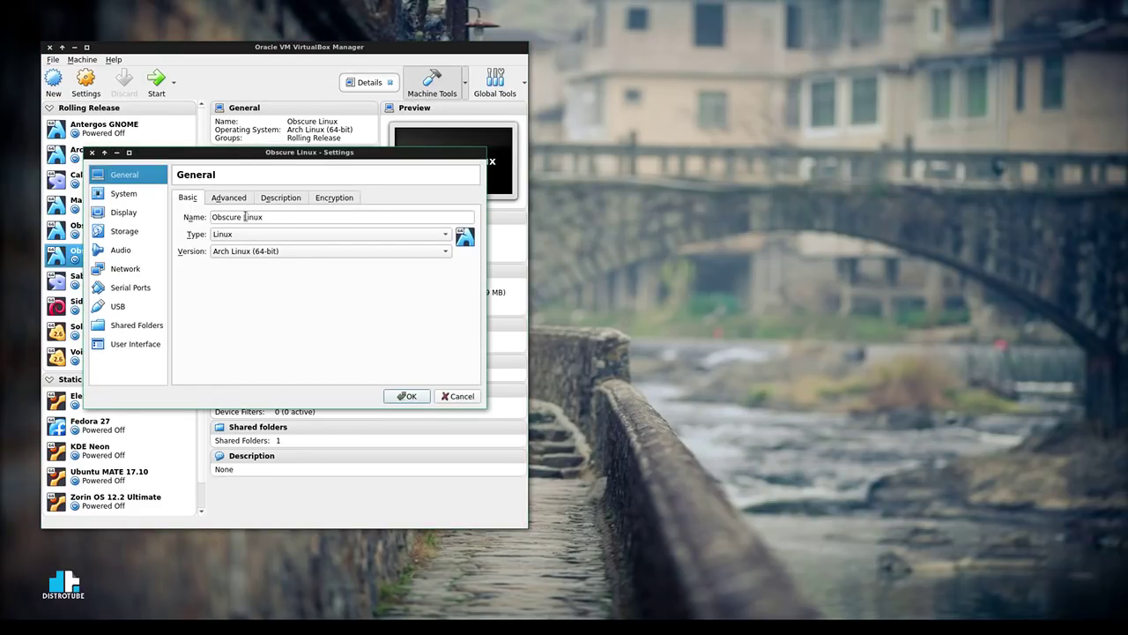
click(457, 396)
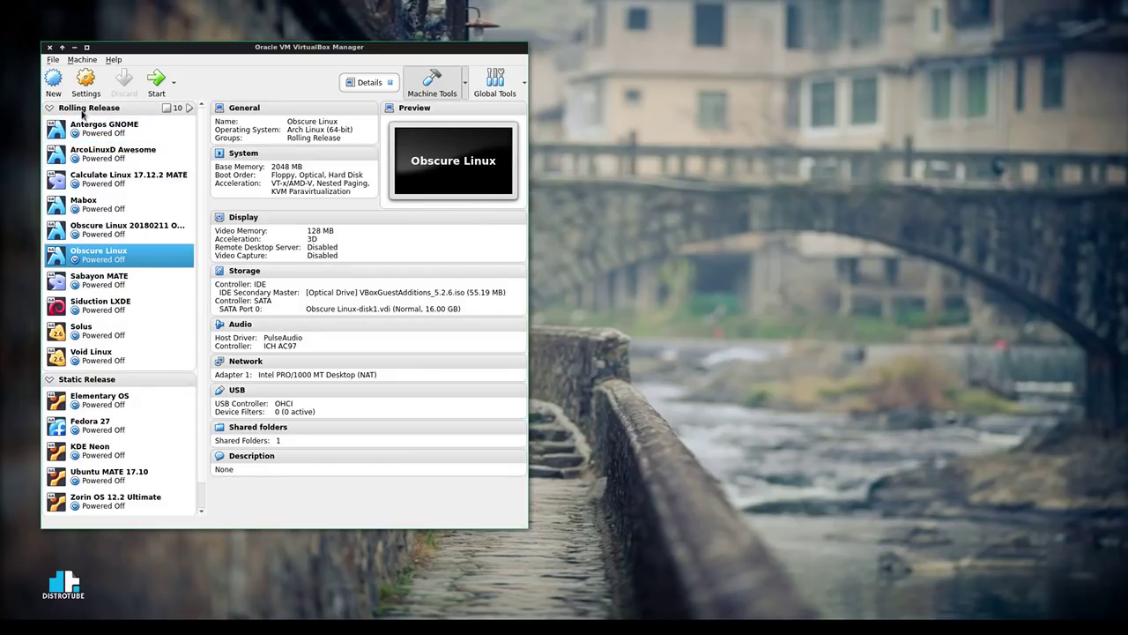
Create a new virtual machine named Pardus 17.2 DDE with type Linux and version Debian (64-bit)
click(53, 83)
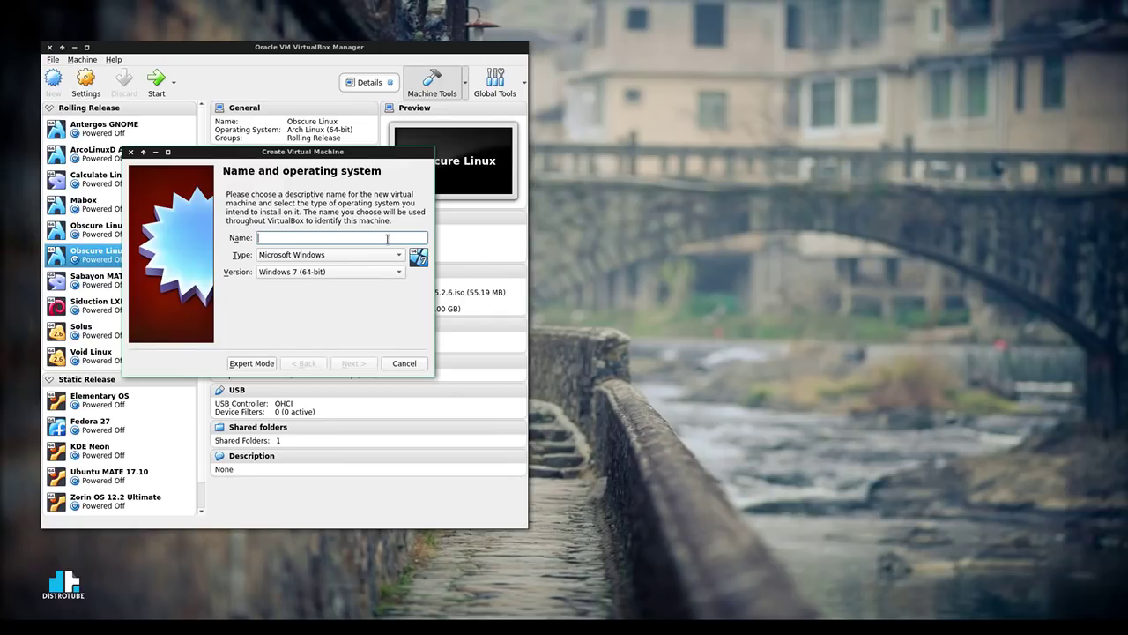
text(Pardus 17.2 DDE)
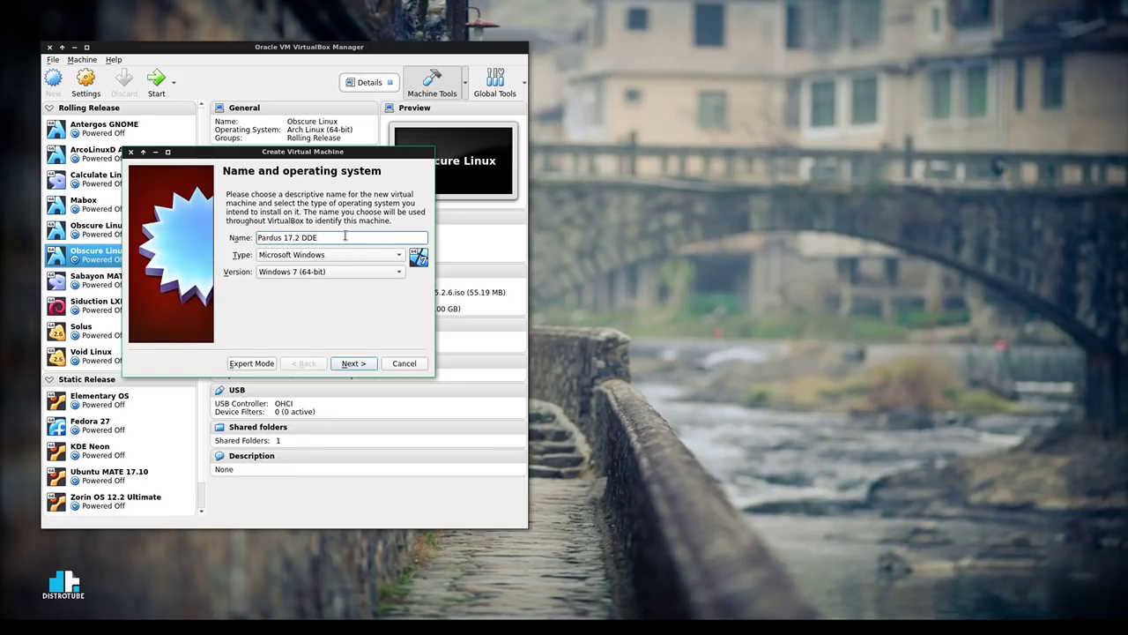
click(282, 256)
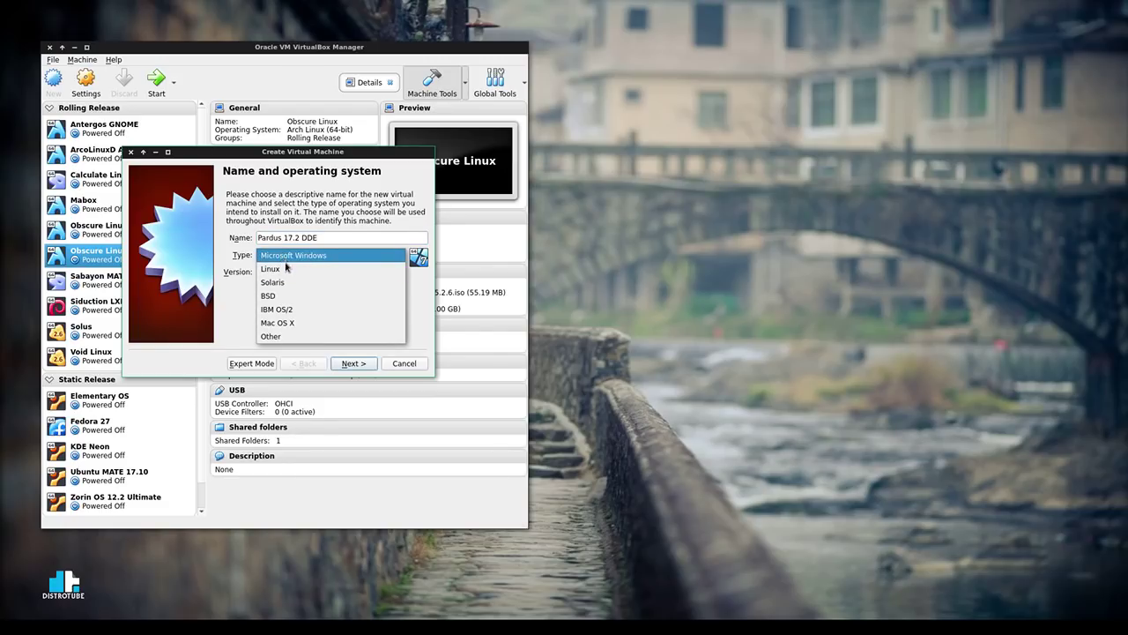
click(286, 268)
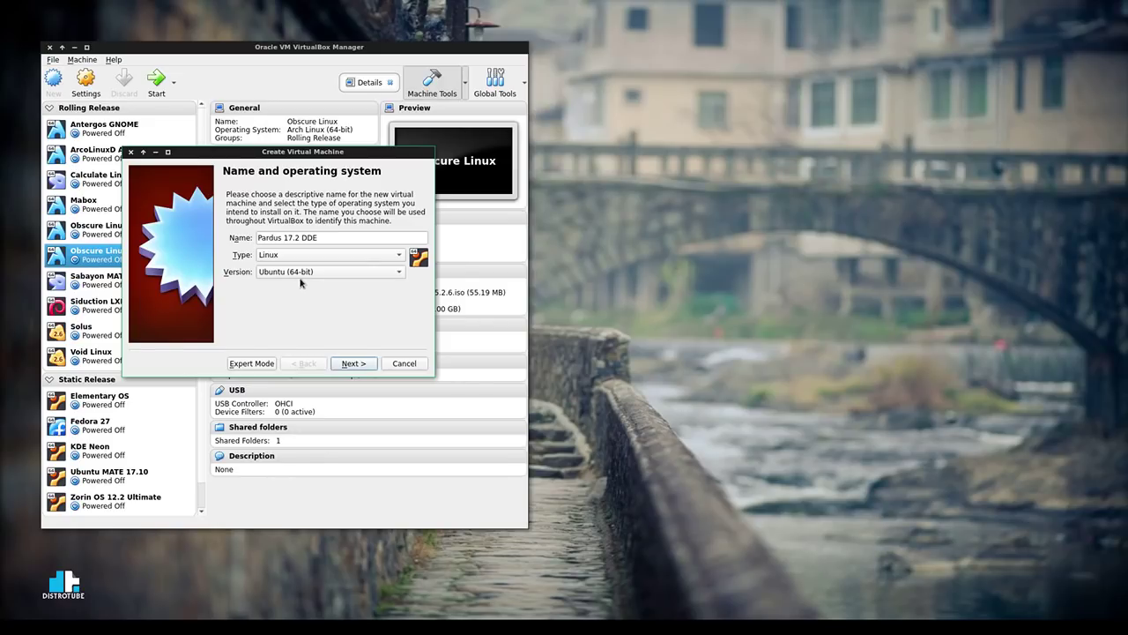
click(301, 273)
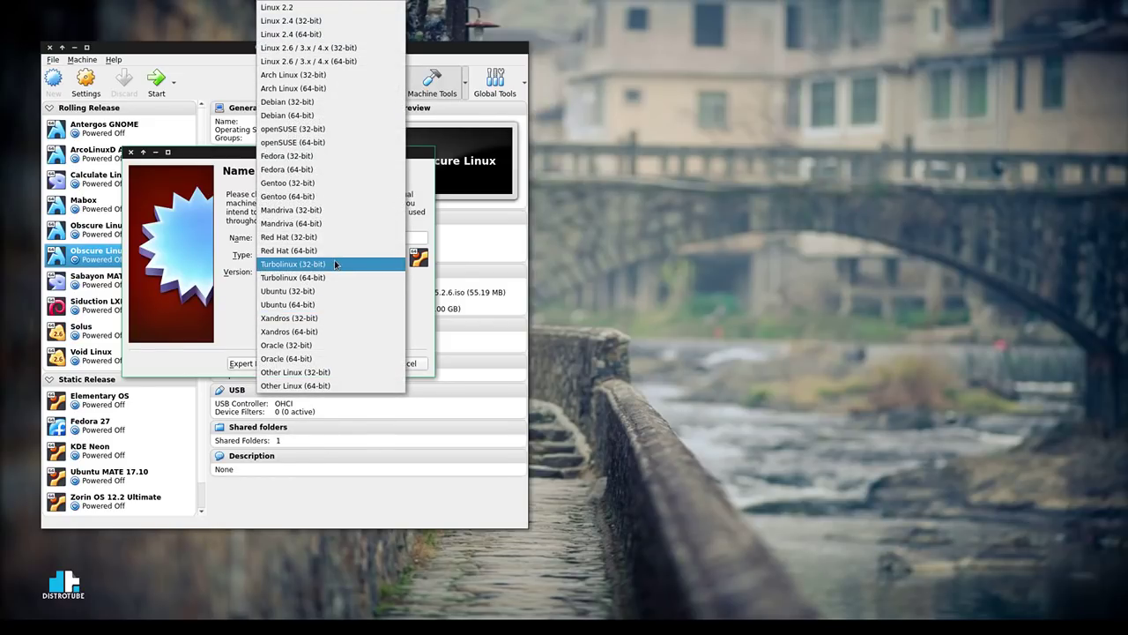
click(345, 122)
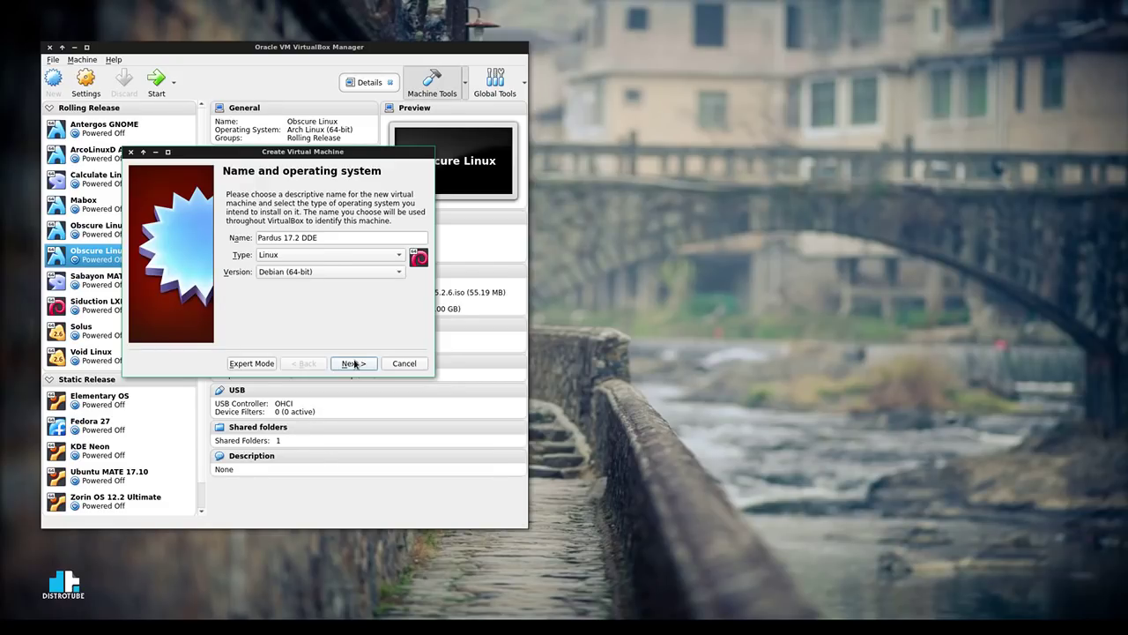
click(385, 274)
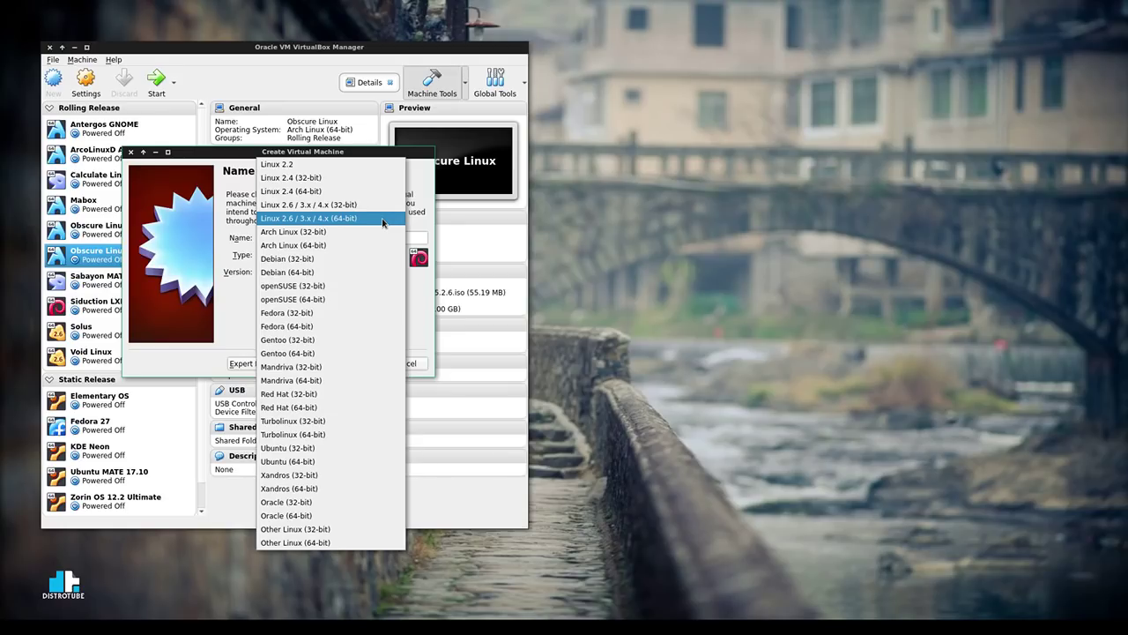
click(434, 311)
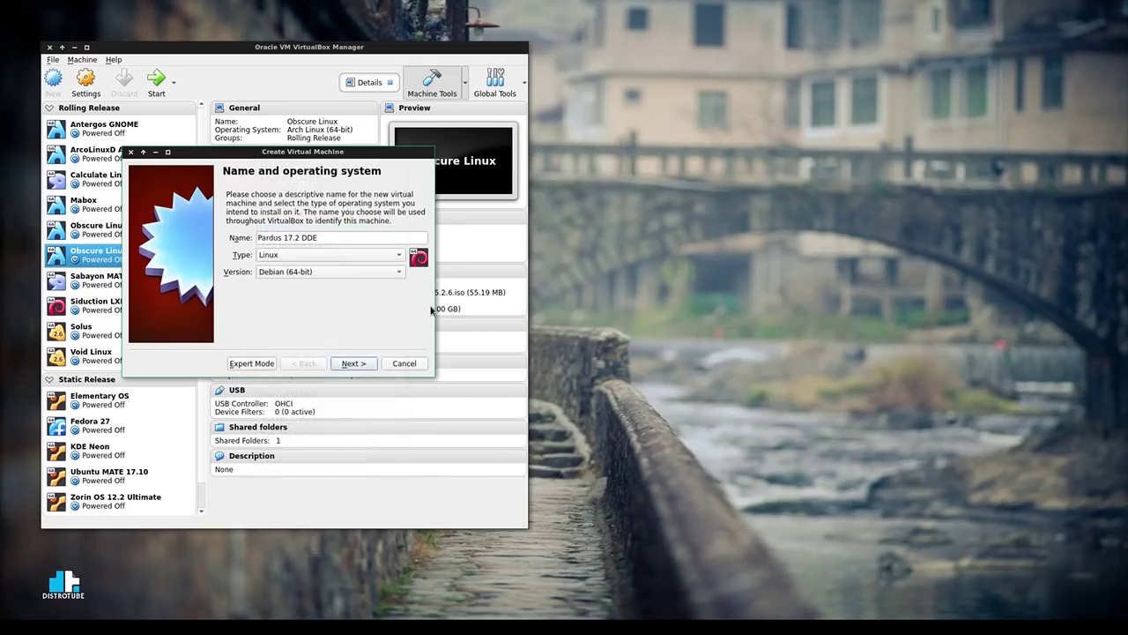
click(353, 363)
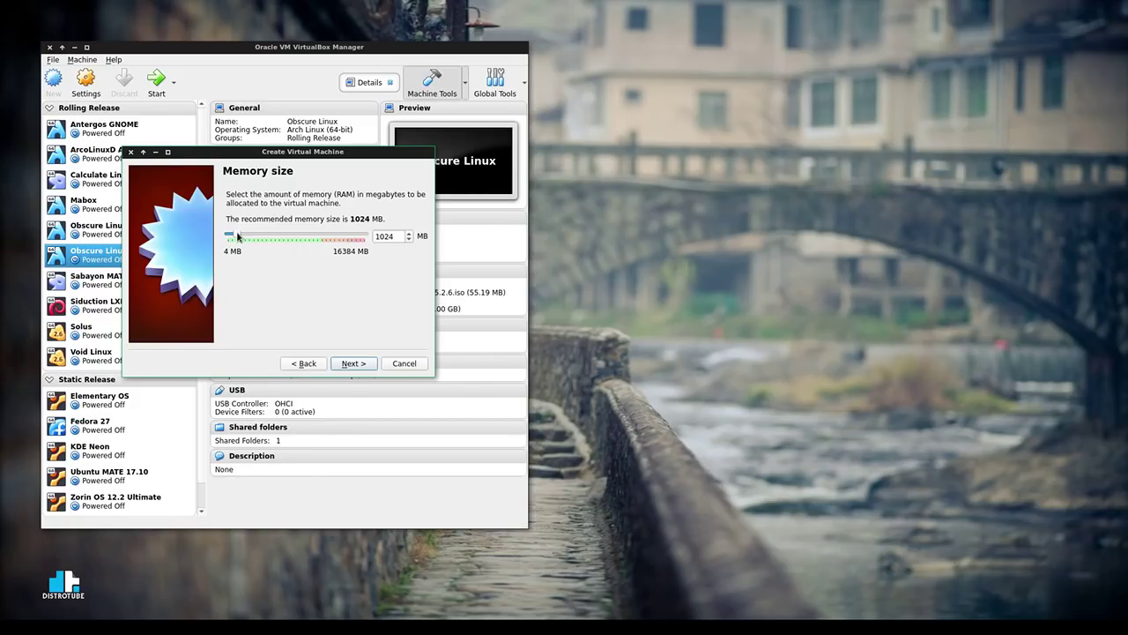
Allocate 4096 MB of memory to the new machine and create a 15 GB VDI virtual hard disk for it
drag(236, 236, 265, 240)
click(354, 363)
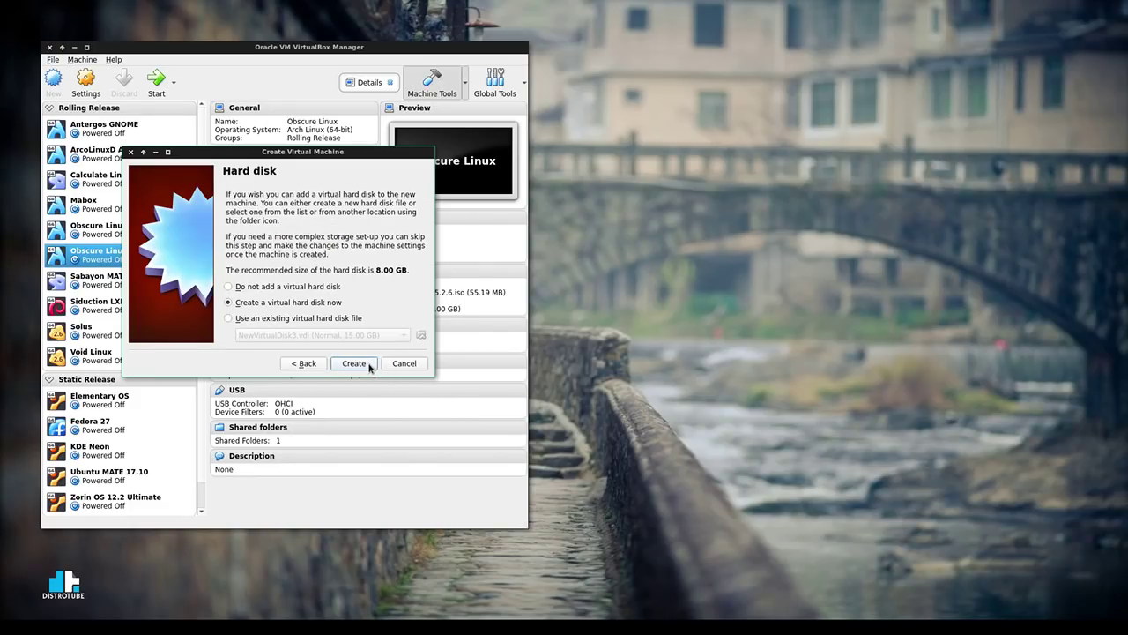
click(353, 363)
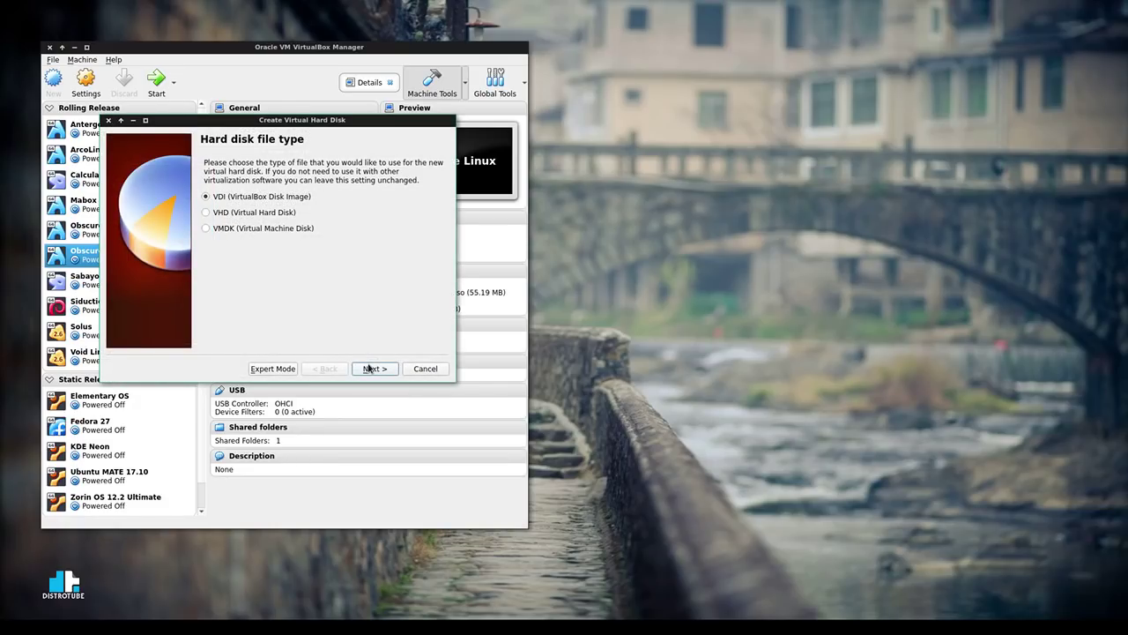
click(372, 369)
click(368, 368)
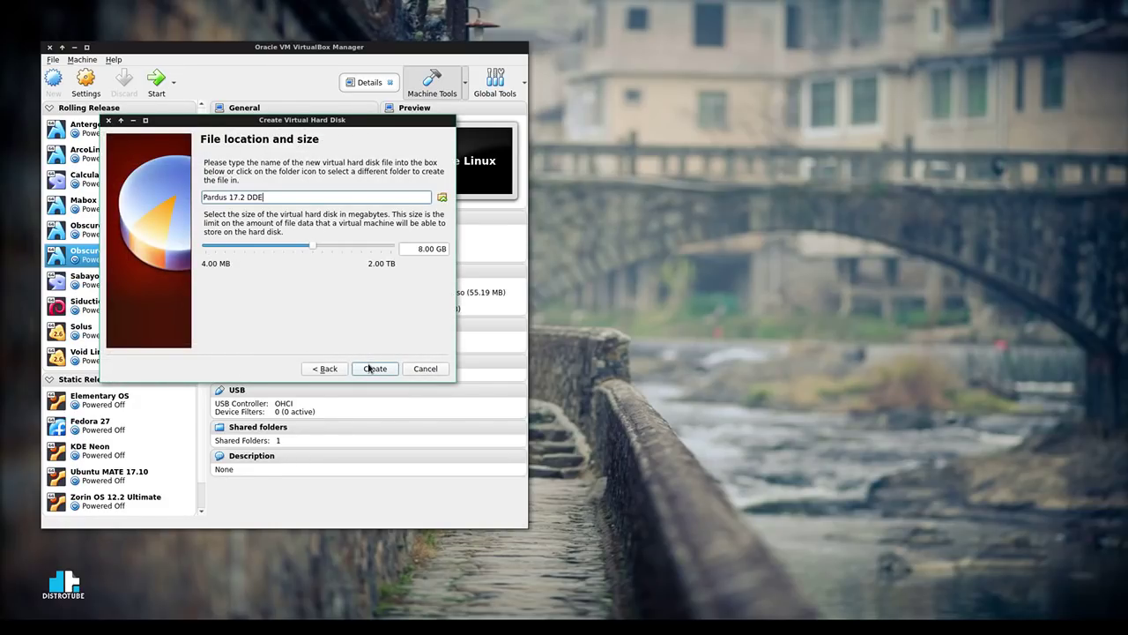
click(419, 249)
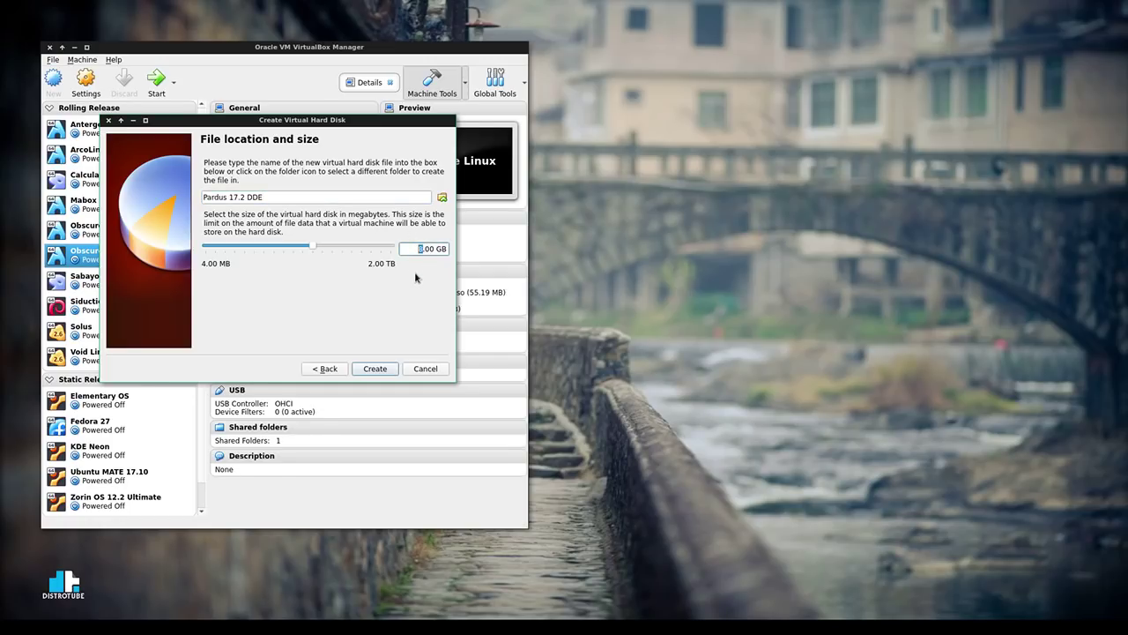
text(15)
click(373, 368)
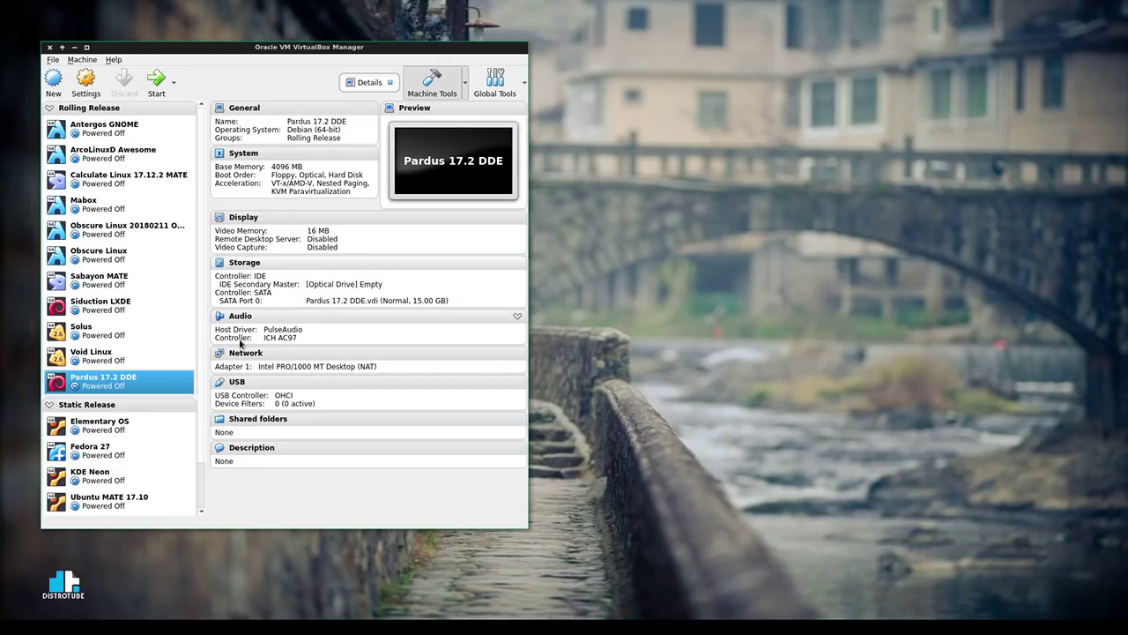
Move the Pardus 17.2 DDE machine into the Static Release group, between KDE Neon and Ubuntu MATE 17.10
drag(139, 379, 111, 282)
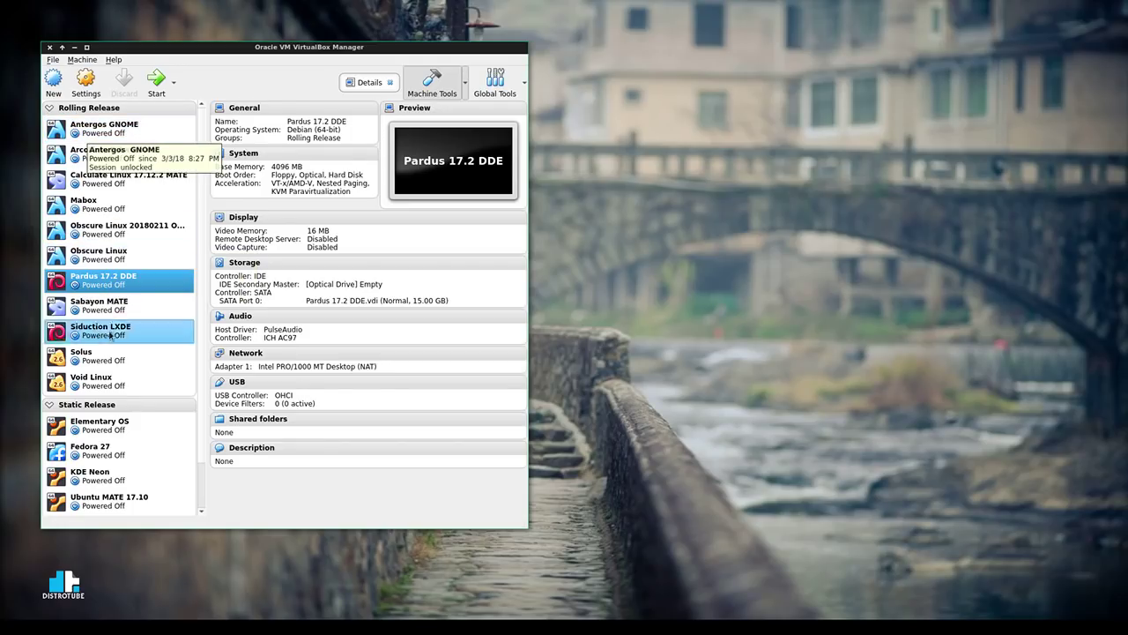
drag(117, 280, 113, 492)
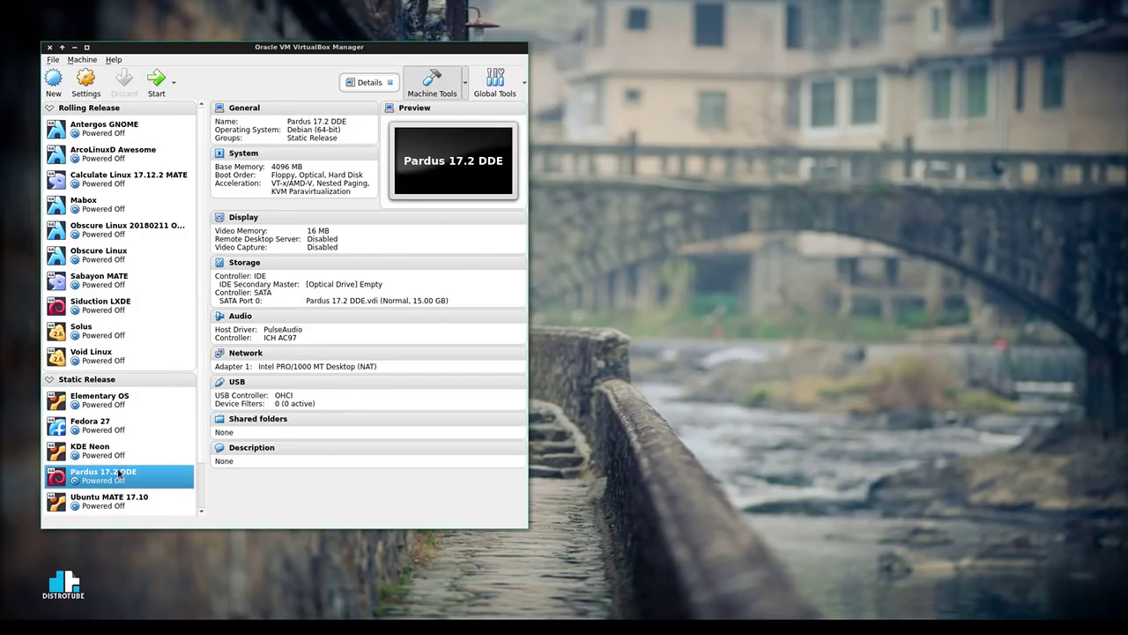
Increase the number of processors assigned to the Pardus 17.2 DDE machine in its system settings
right_click(157, 473)
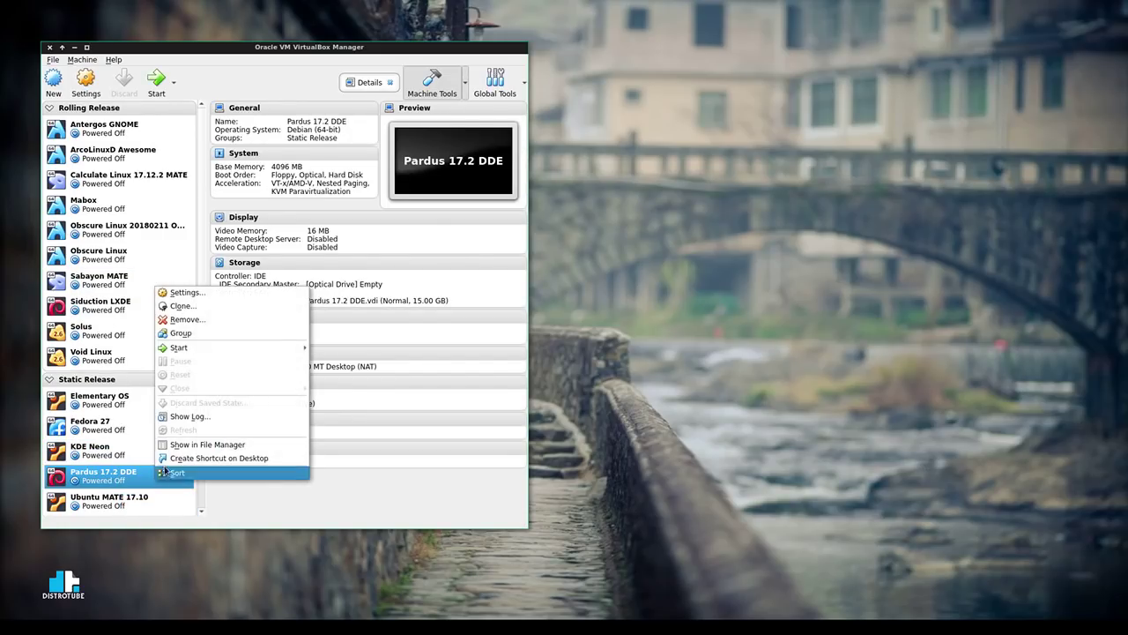
click(192, 293)
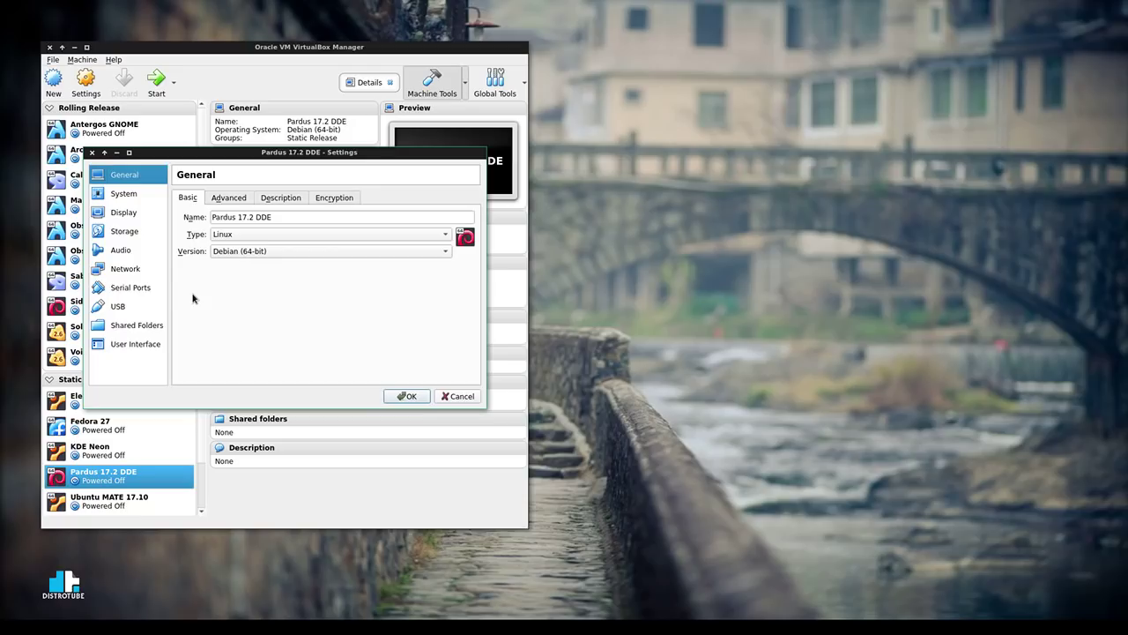
click(132, 196)
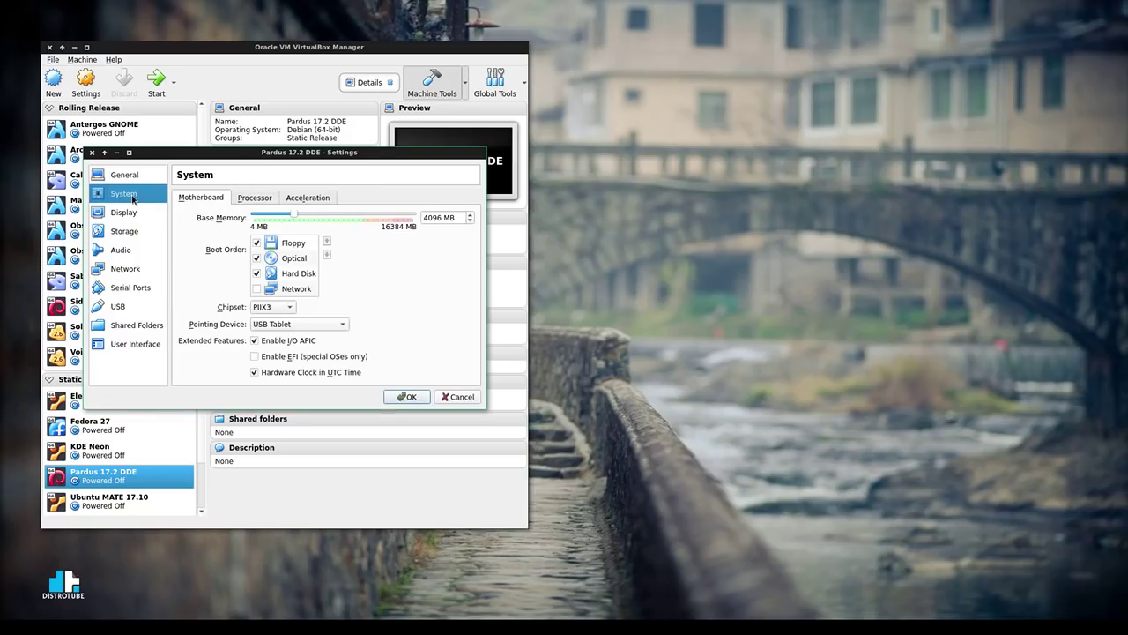
click(258, 198)
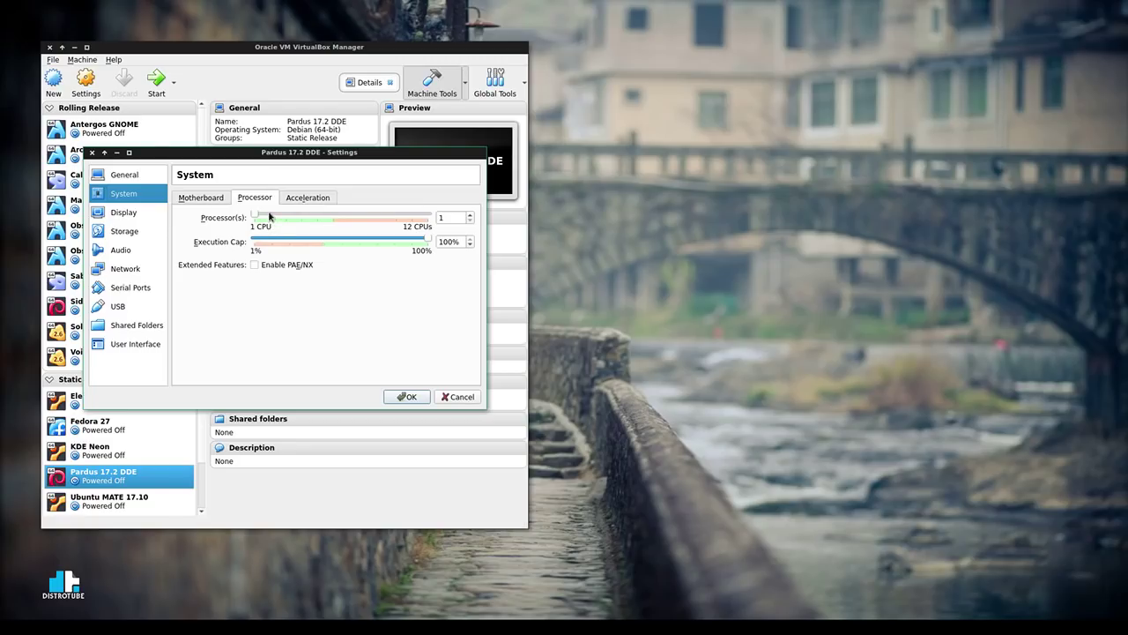
click(266, 218)
Configure the machine's display with 64 MB of video memory, 3D acceleration enabled and a monitor count of 1
click(137, 218)
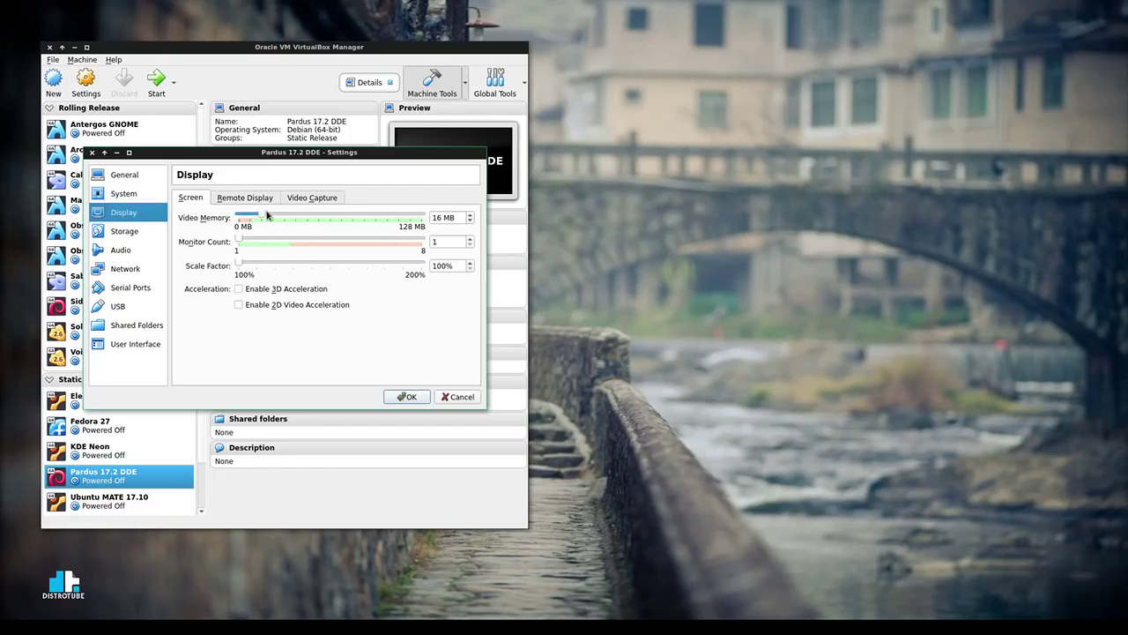
drag(259, 217, 327, 218)
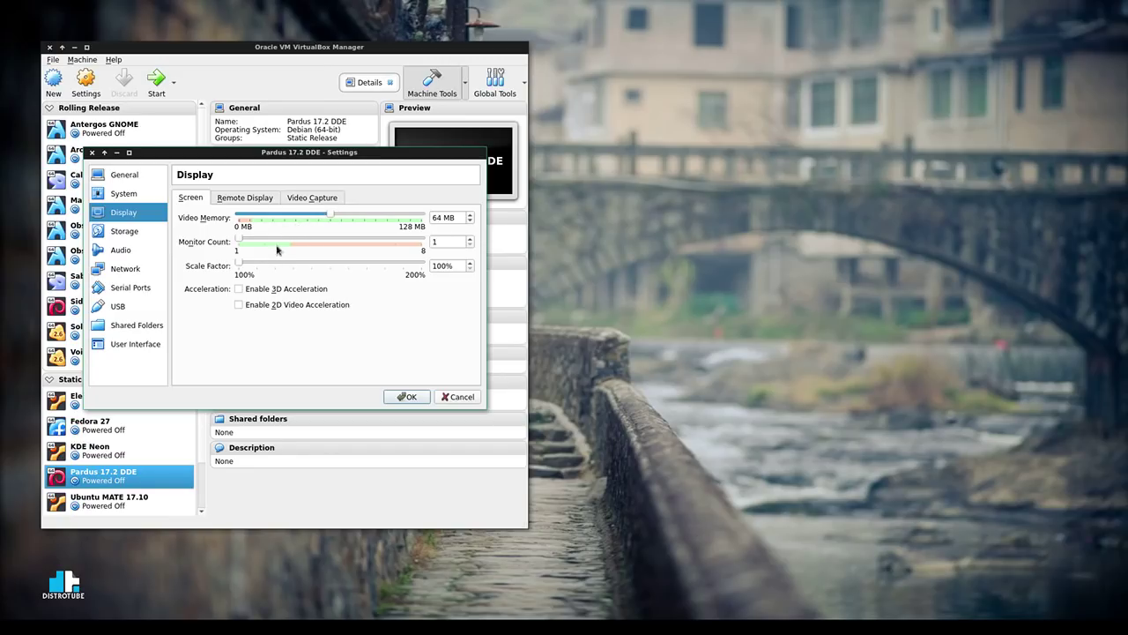
click(284, 290)
drag(238, 239, 285, 244)
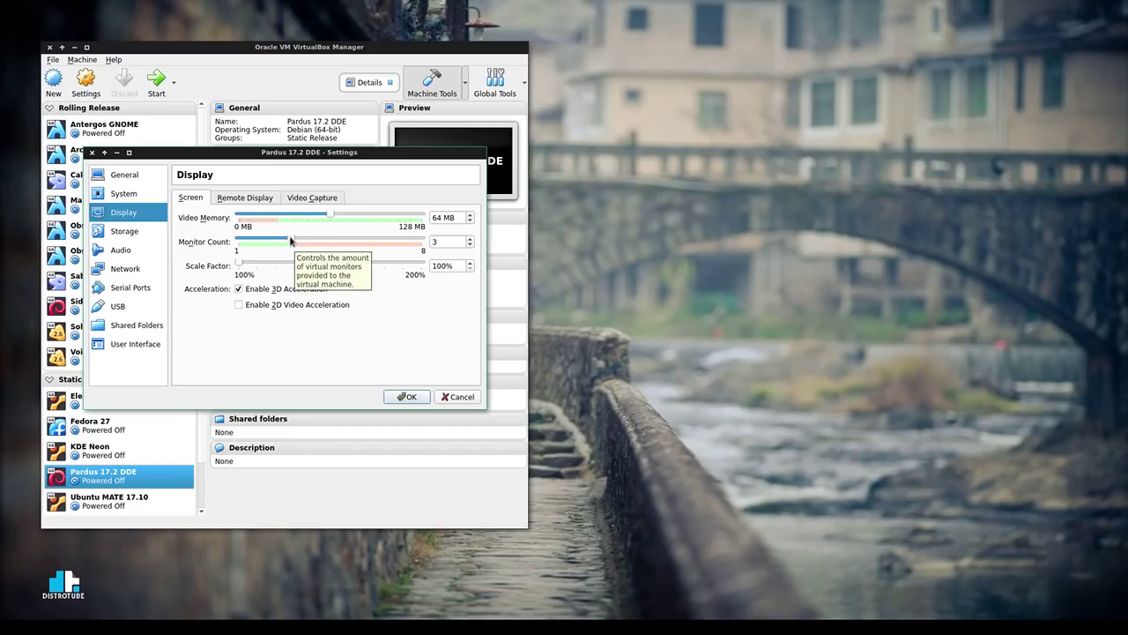
drag(291, 241, 250, 242)
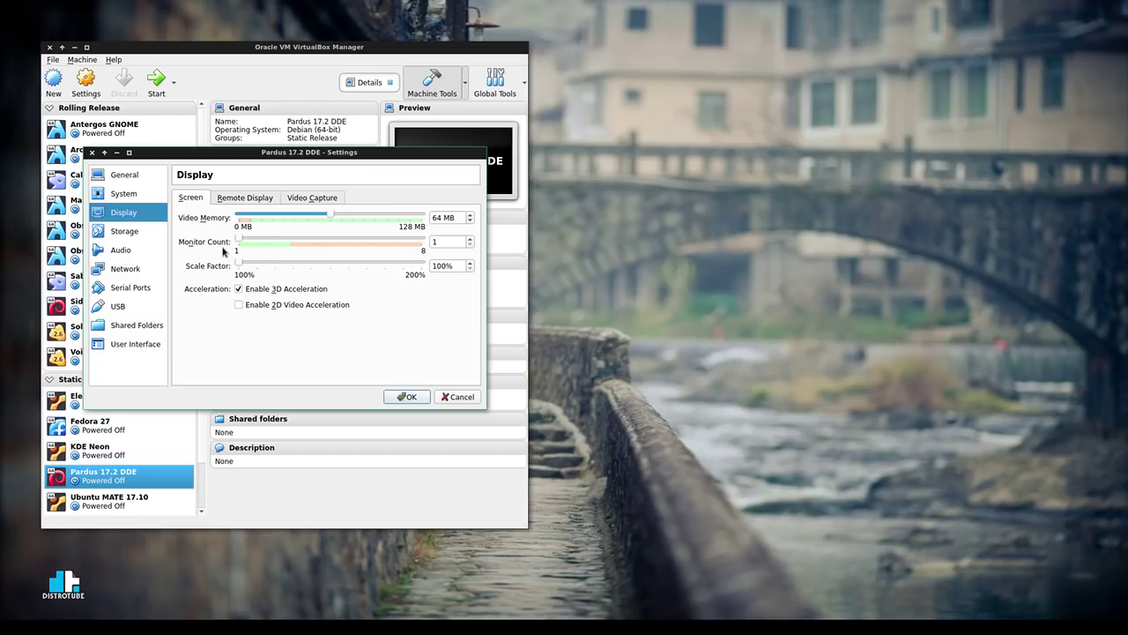
Add an optical drive to the machine's IDE controller and load Pardus-17.2-DDE-amd64.iso from the Downloads folder into it
click(137, 231)
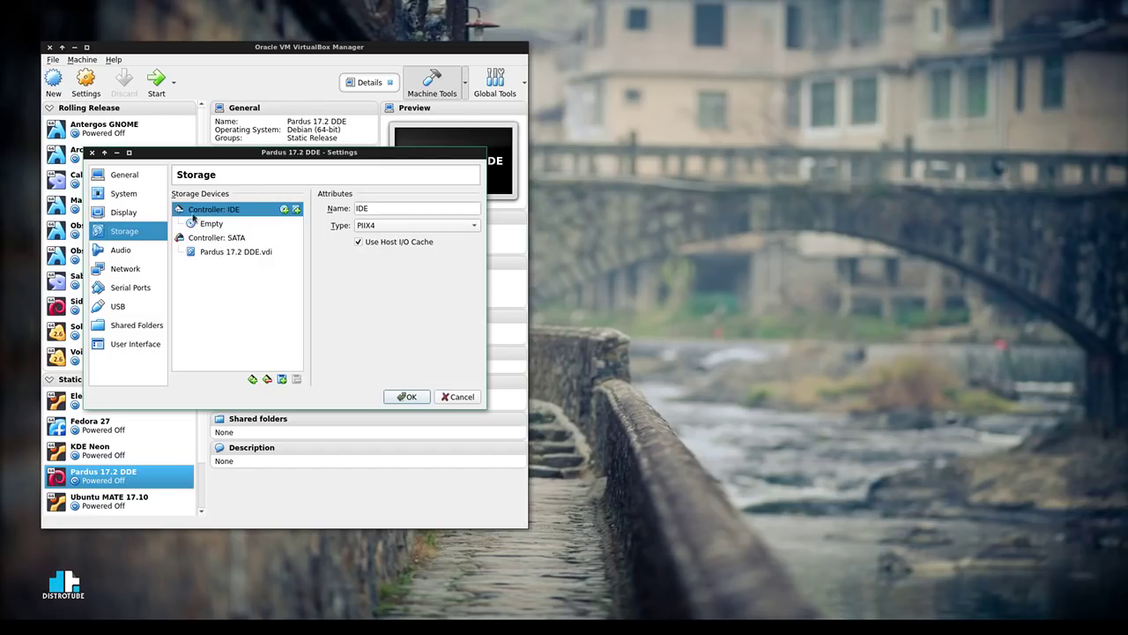
click(284, 210)
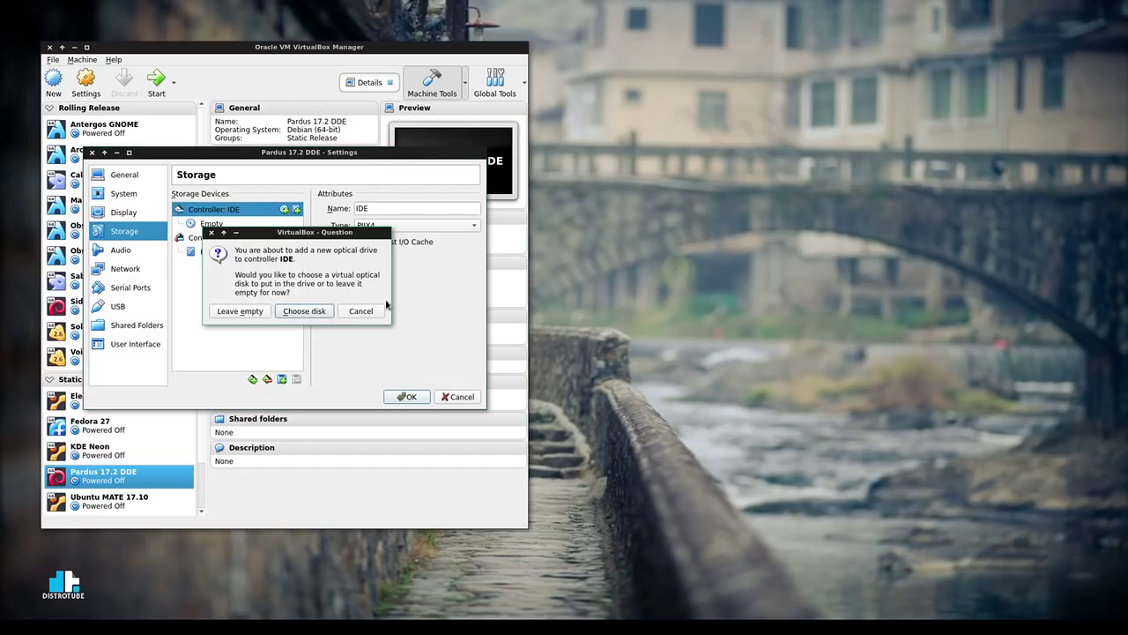
click(295, 313)
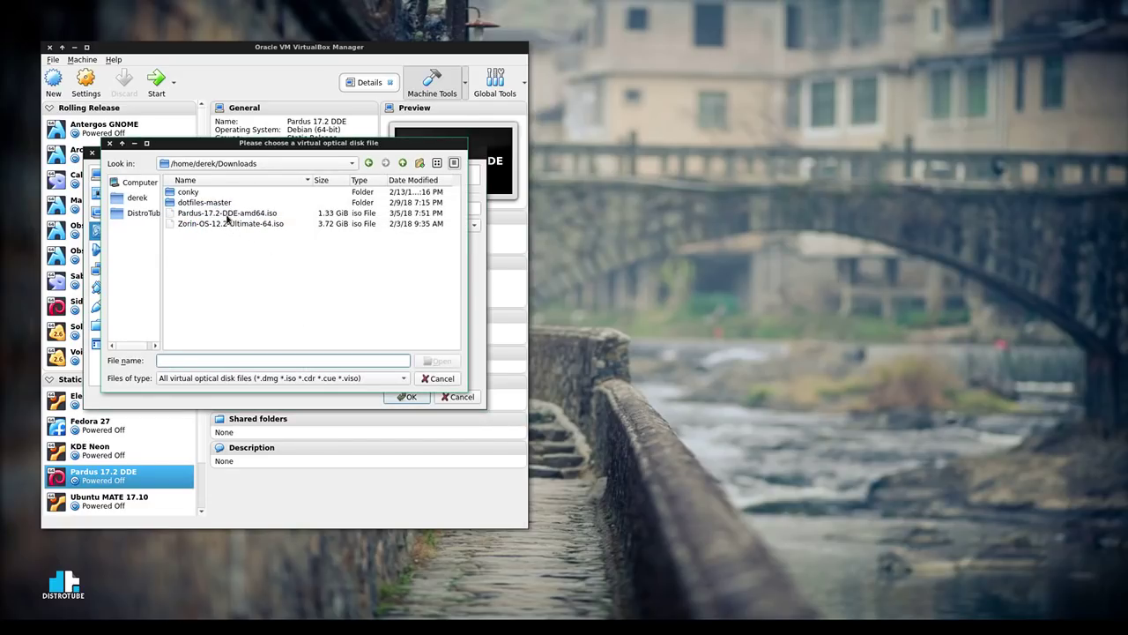
double_click(227, 217)
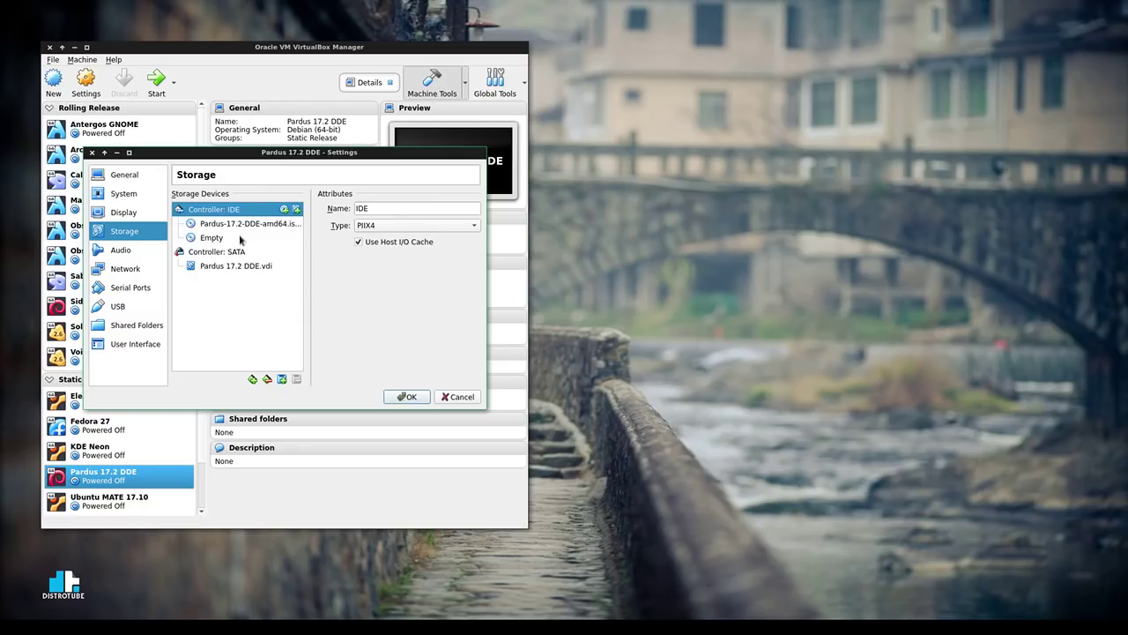
Disable the menu bar and the status bar in the machine's user interface settings and save the settings
click(143, 345)
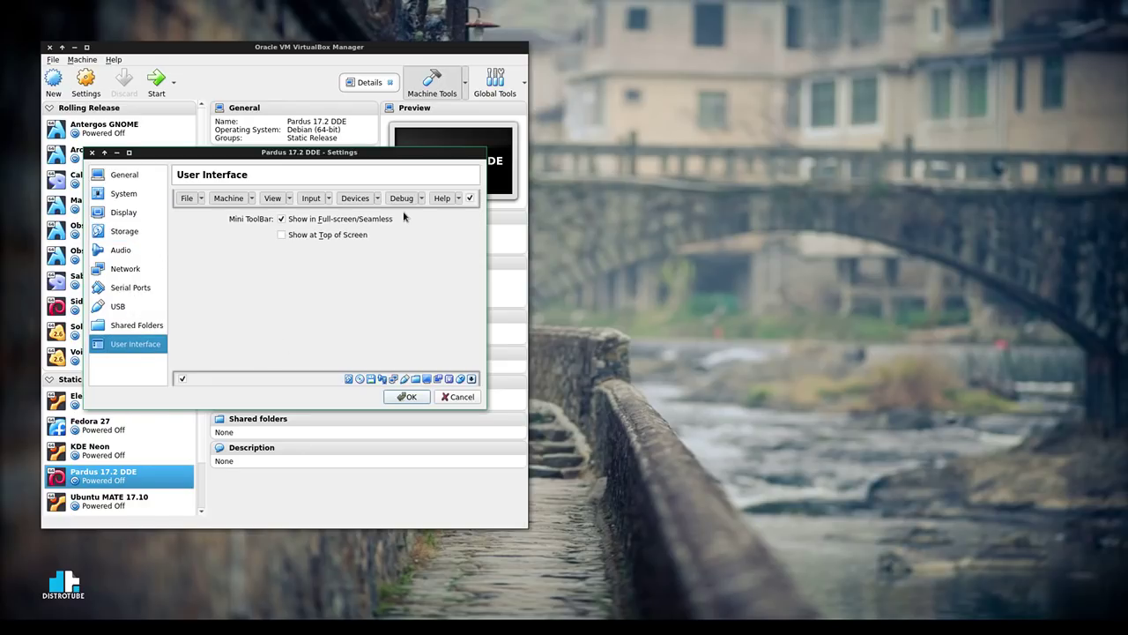
click(470, 199)
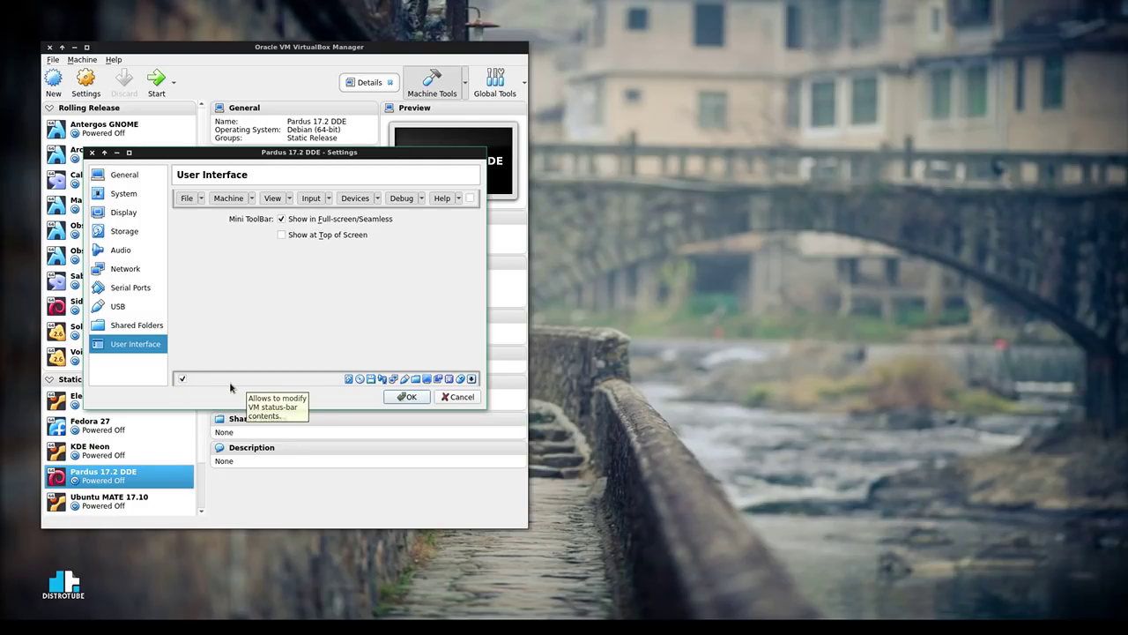
click(179, 381)
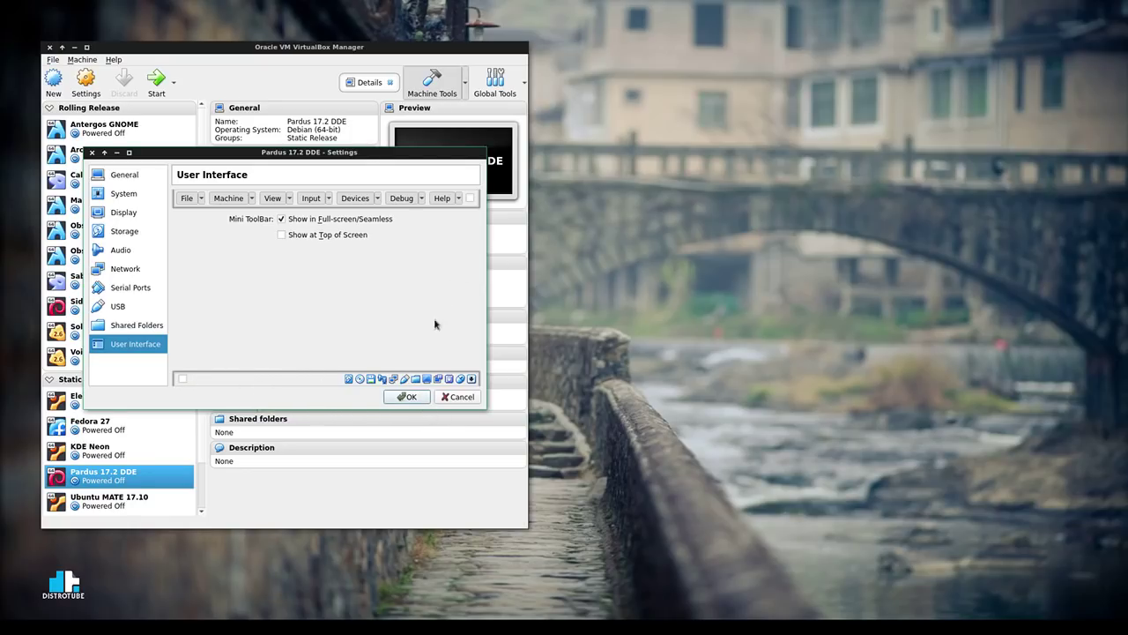
click(407, 397)
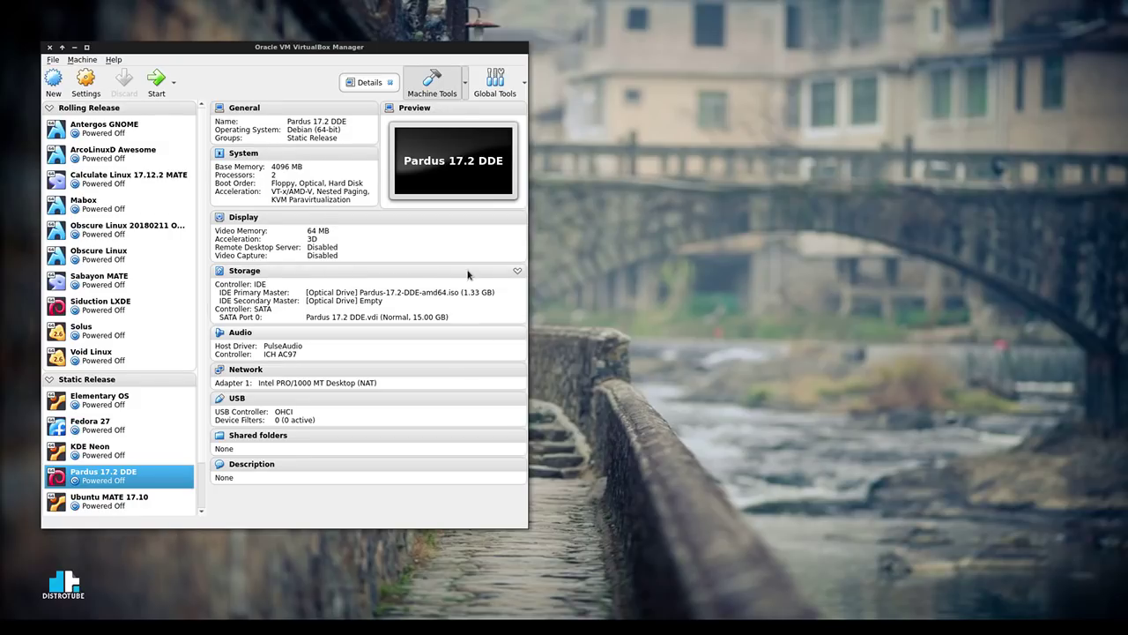
Start the Pardus 17.2 DDE machine, maximize its window and remove the window decorations
double_click(115, 483)
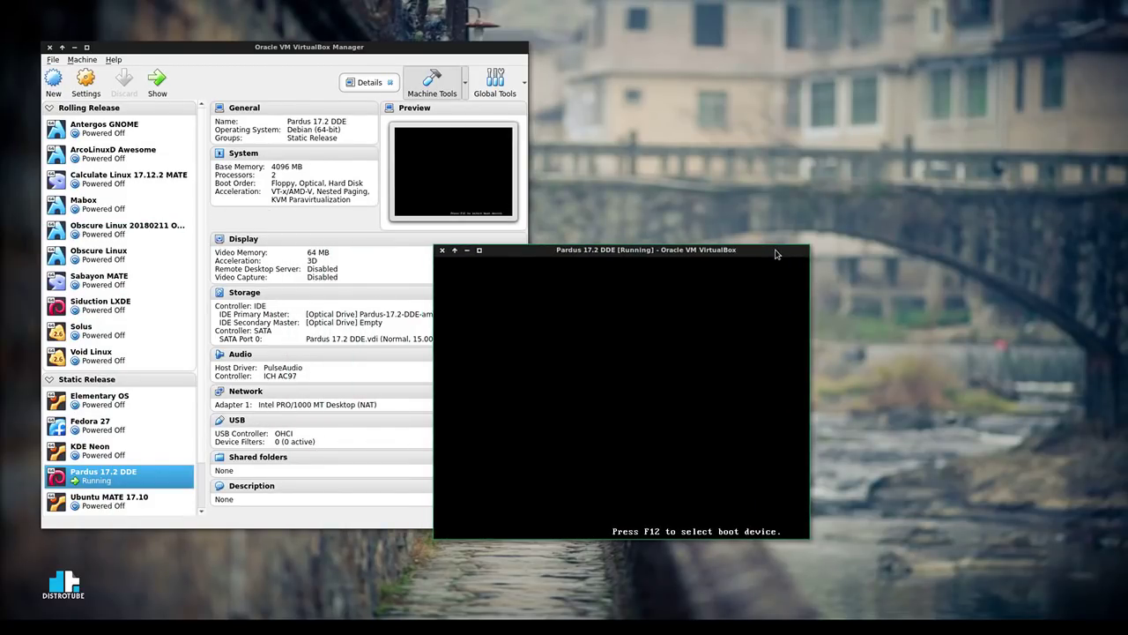
drag(599, 250, 582, 4)
right_click(582, 5)
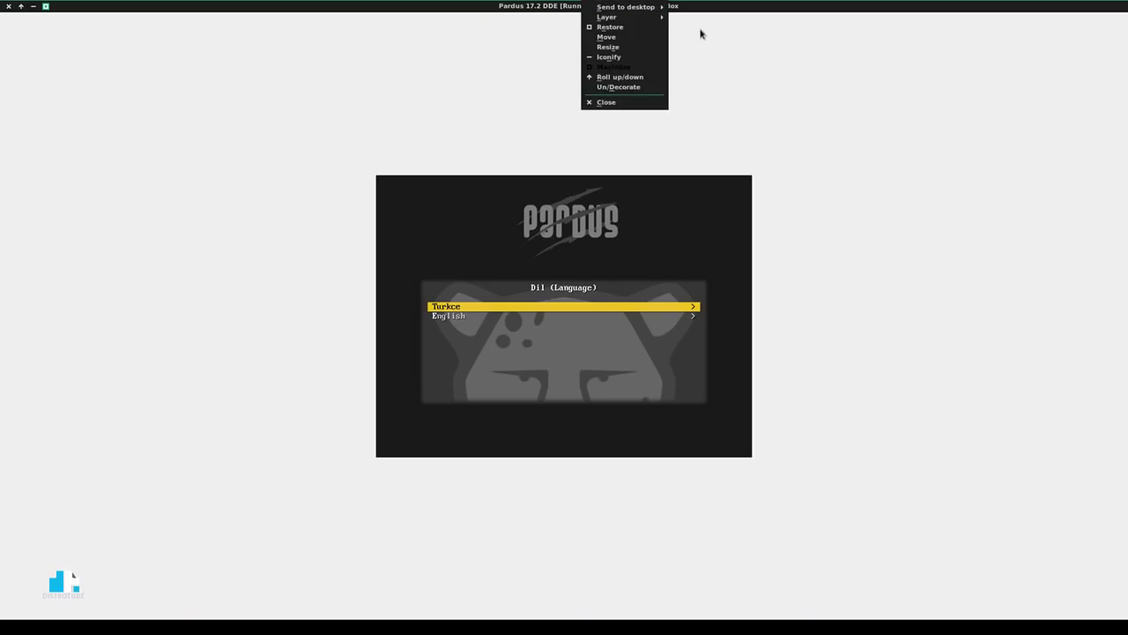
click(648, 91)
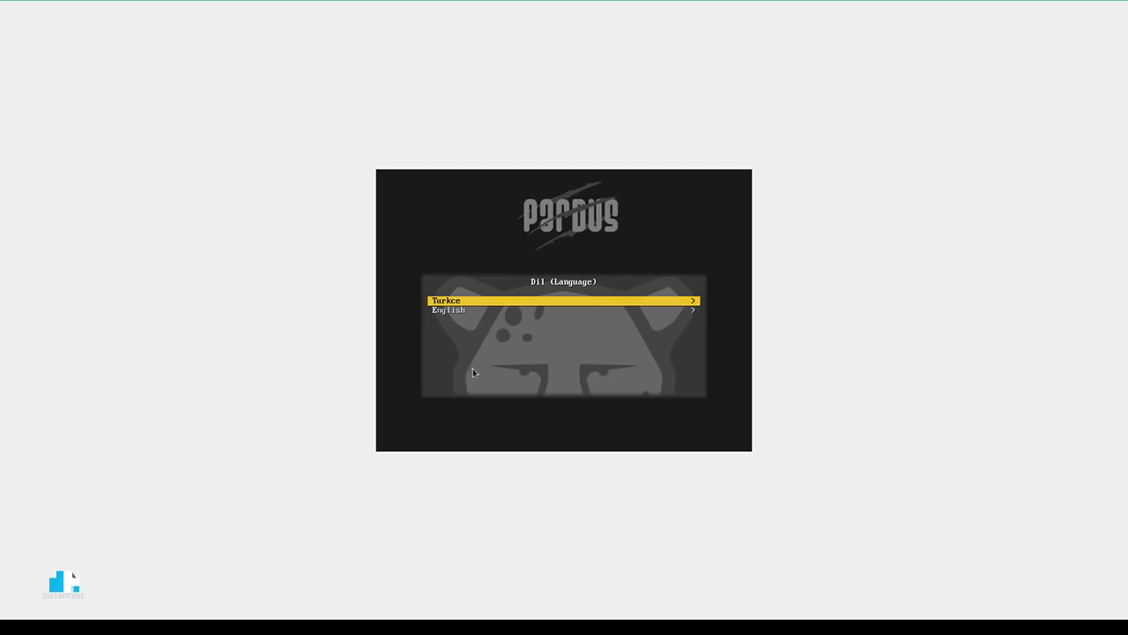
Let the virtual machine capture the mouse and keyboard, and choose English as the language of the Pardus boot screen
click(637, 418)
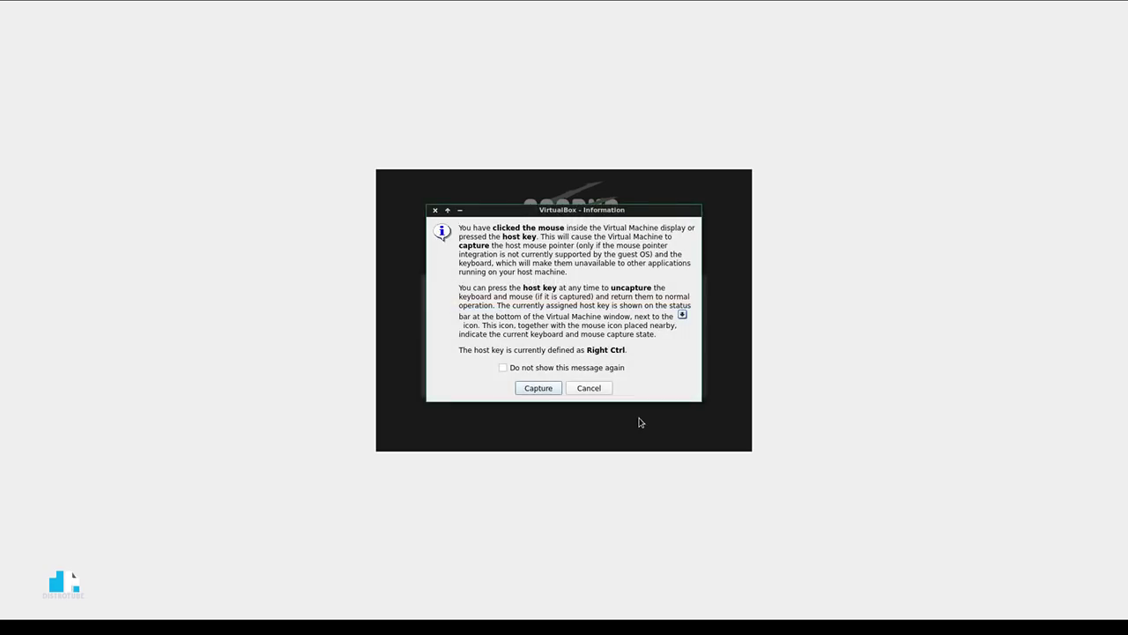
key(Return)
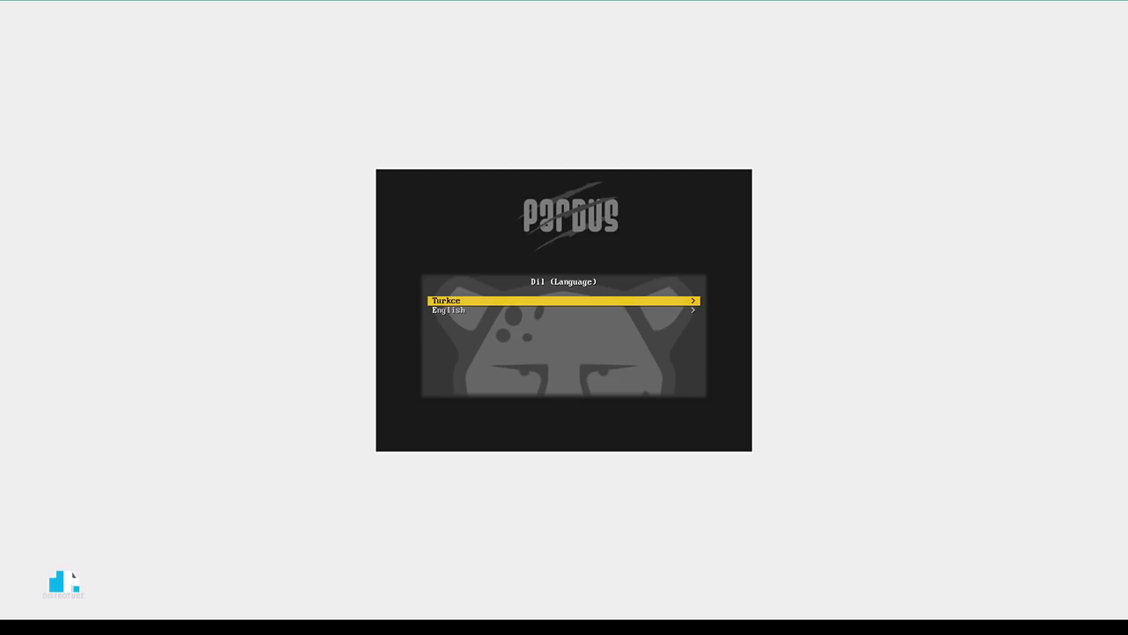
key(Down)
key(Up)
key(Down)
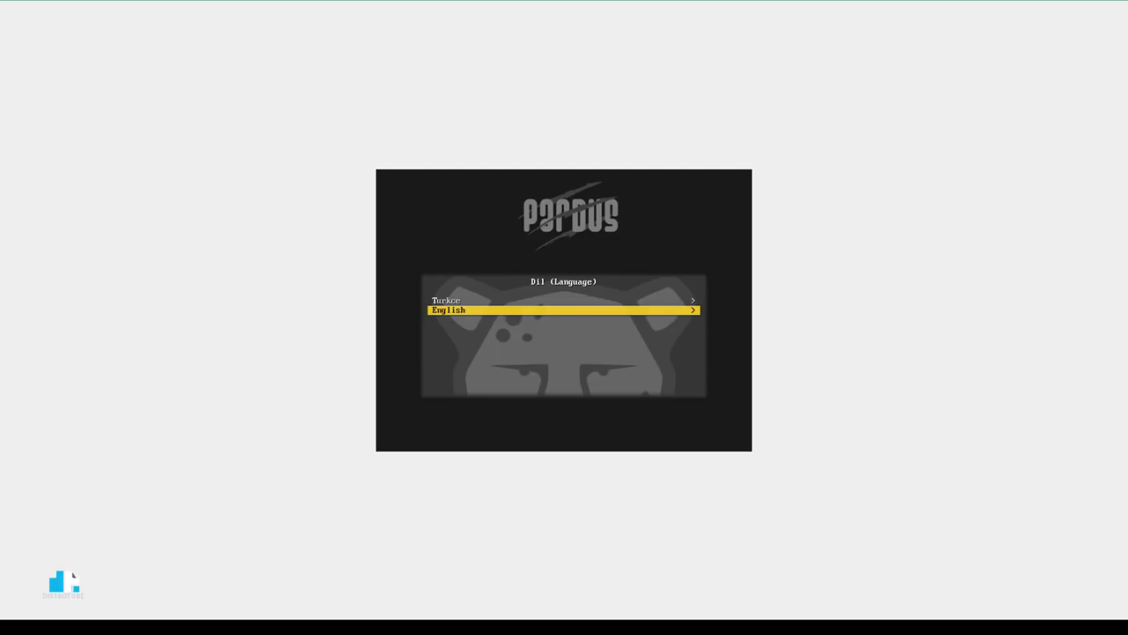
key(Return)
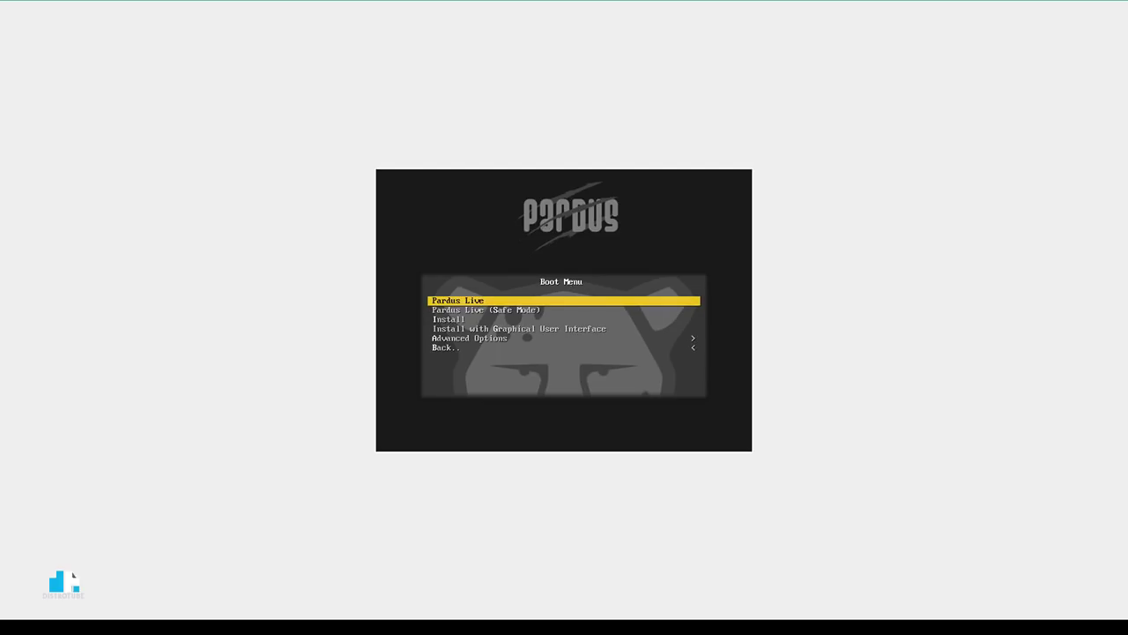